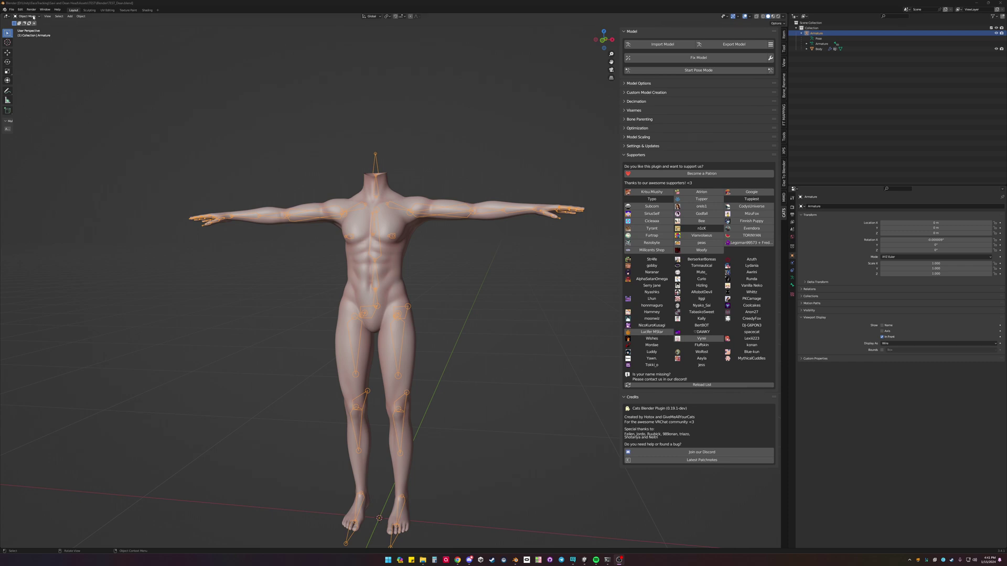
- Import ZinPia Dean Head.fbx from the Assets/ZinPia_Dean Head folder as FBX
left_click(11, 10)
mouse_move(44, 81)
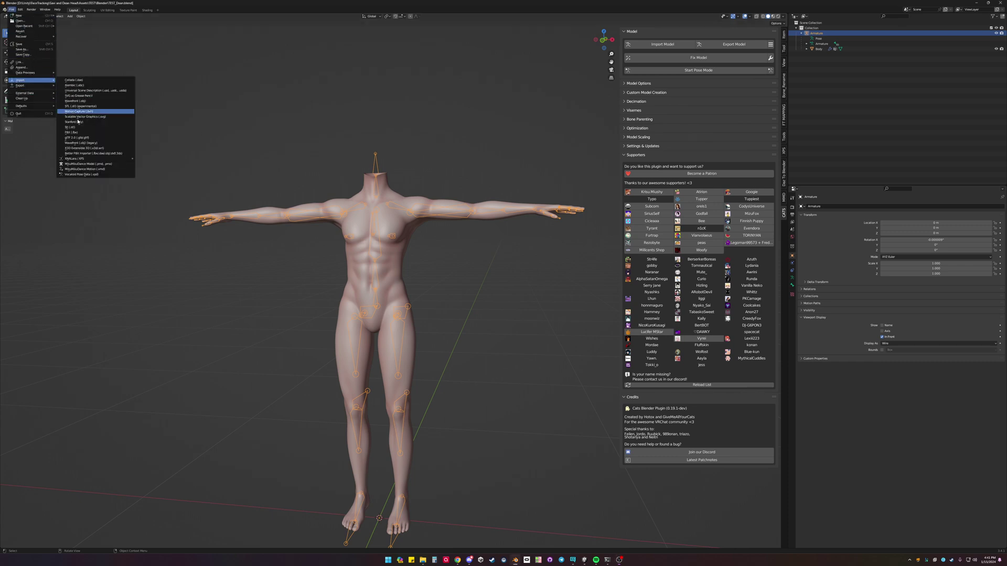
left_click(78, 133)
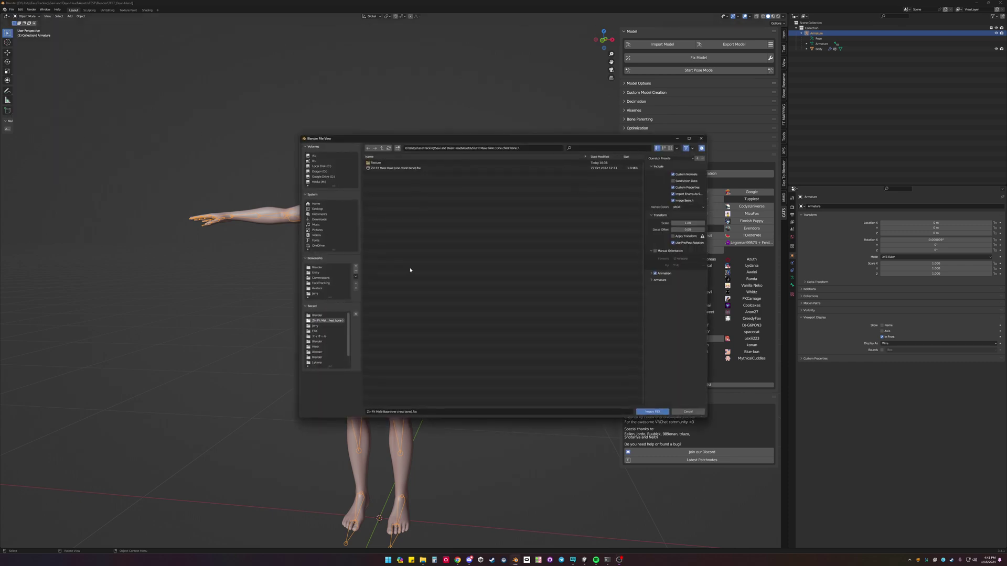
left_click(380, 149)
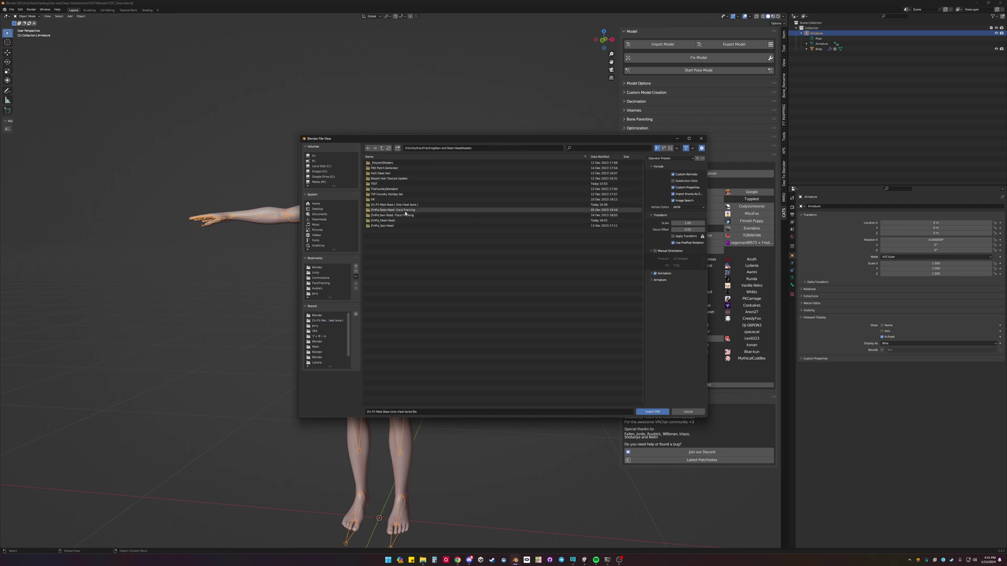
double_click(402, 221)
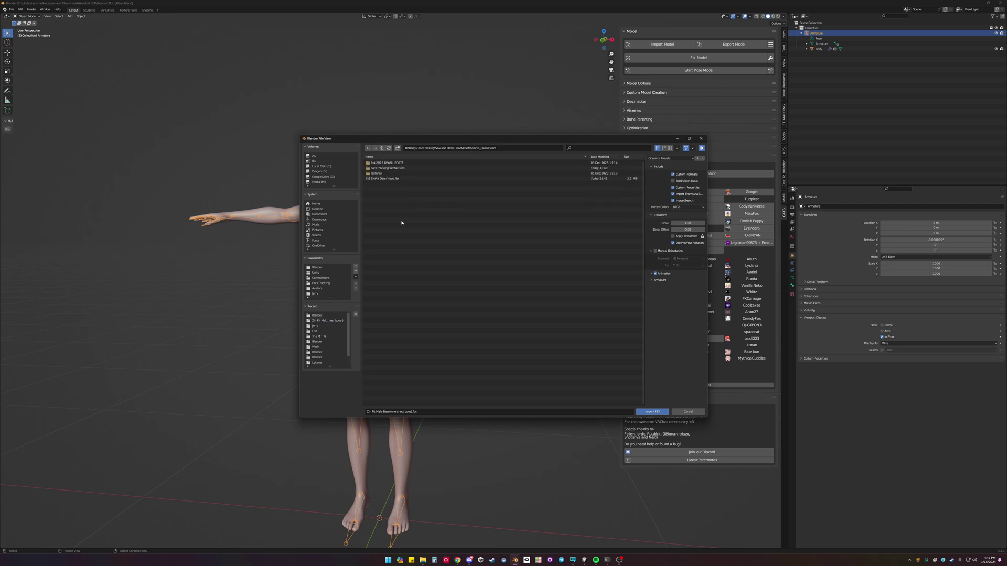
left_click(390, 179)
left_click(655, 412)
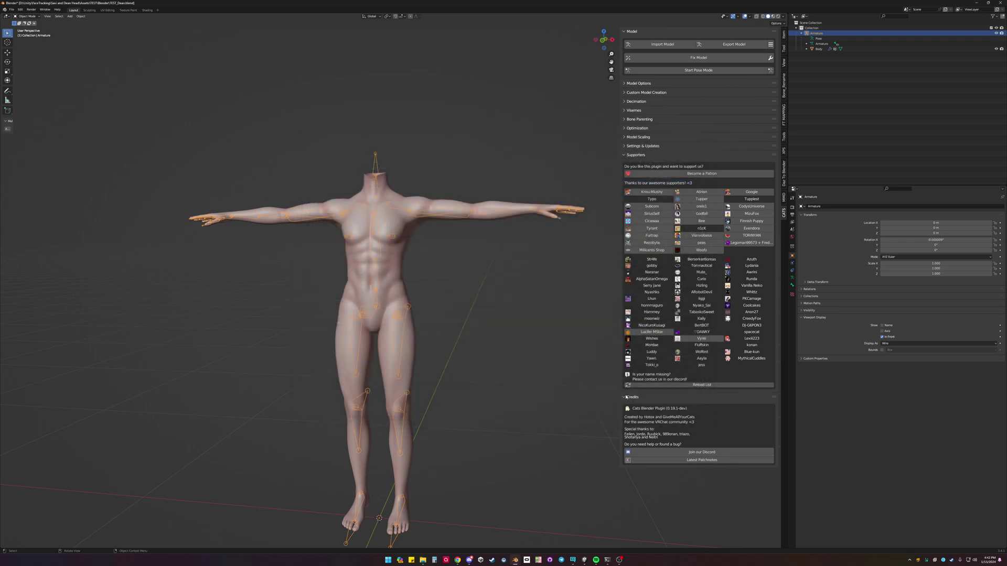
- Expand Armature.001 and display its bones In Front as Wire
scroll(417, 268, "up", 3)
middle_click_drag(417, 268, 361, 242)
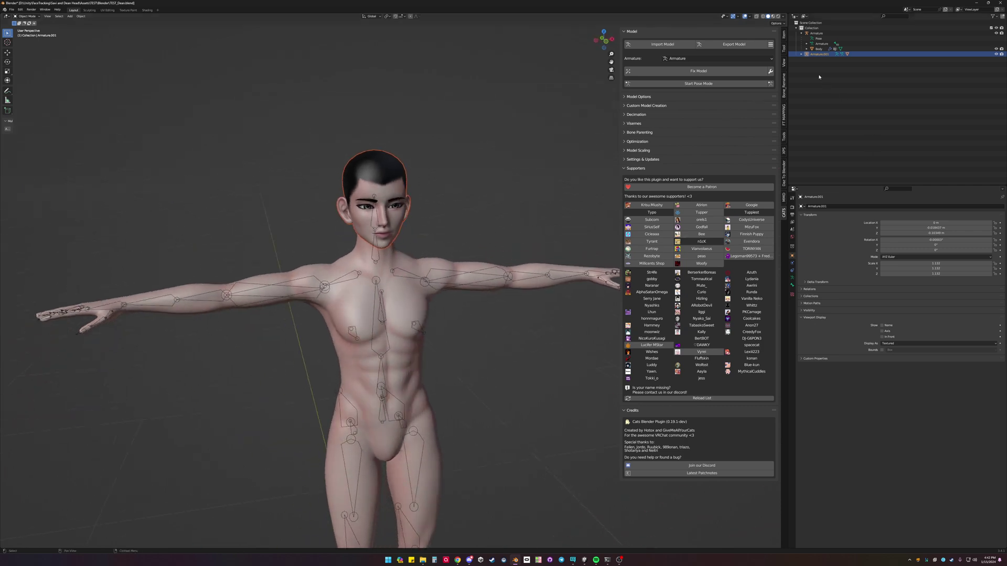
left_click(801, 54)
left_click(828, 54)
left_click(893, 338)
left_click(894, 344)
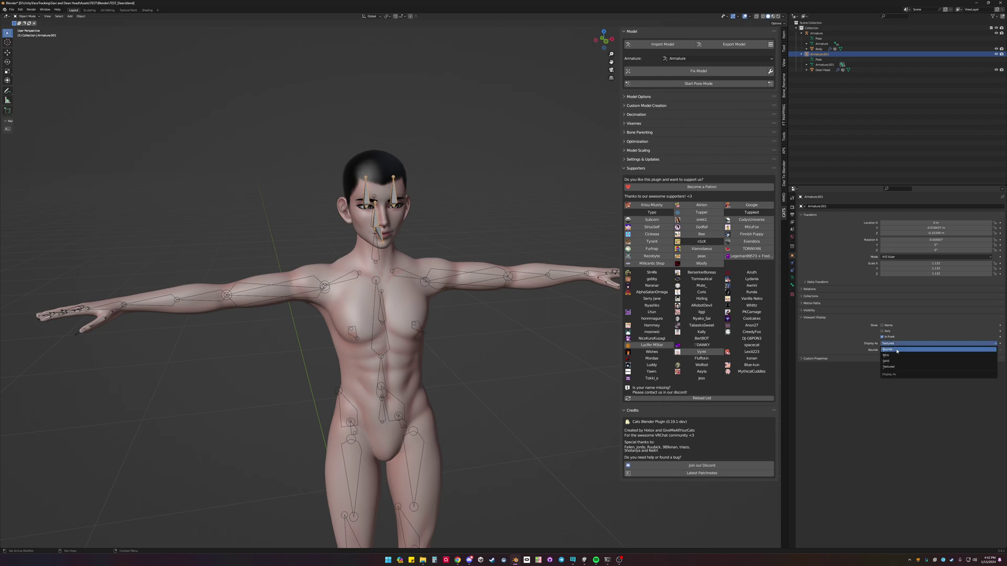
left_click(894, 362)
- Select Armature.001 as the Cats plugin's working armature
middle_click_drag(460, 303, 414, 298)
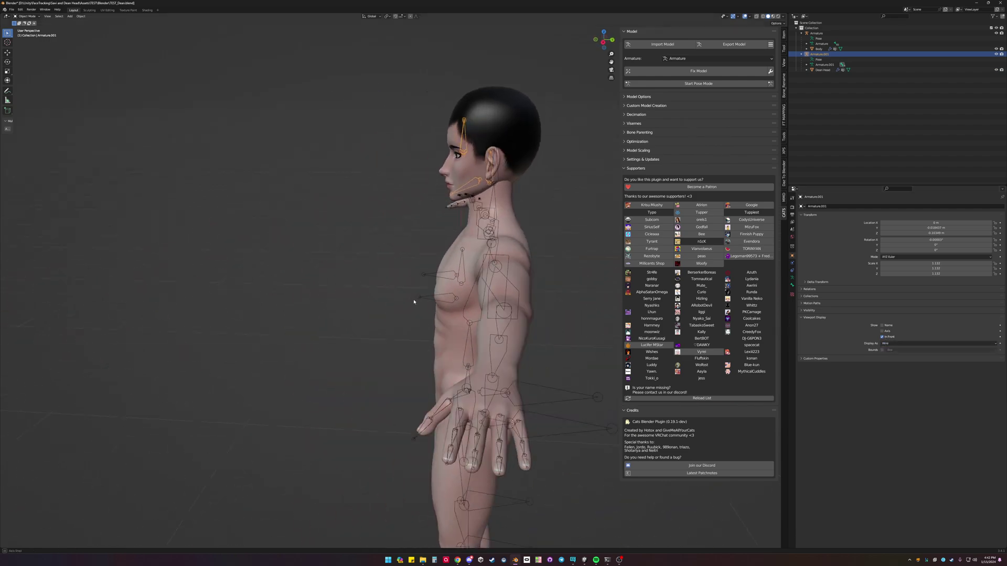
scroll(409, 315, "up", 5)
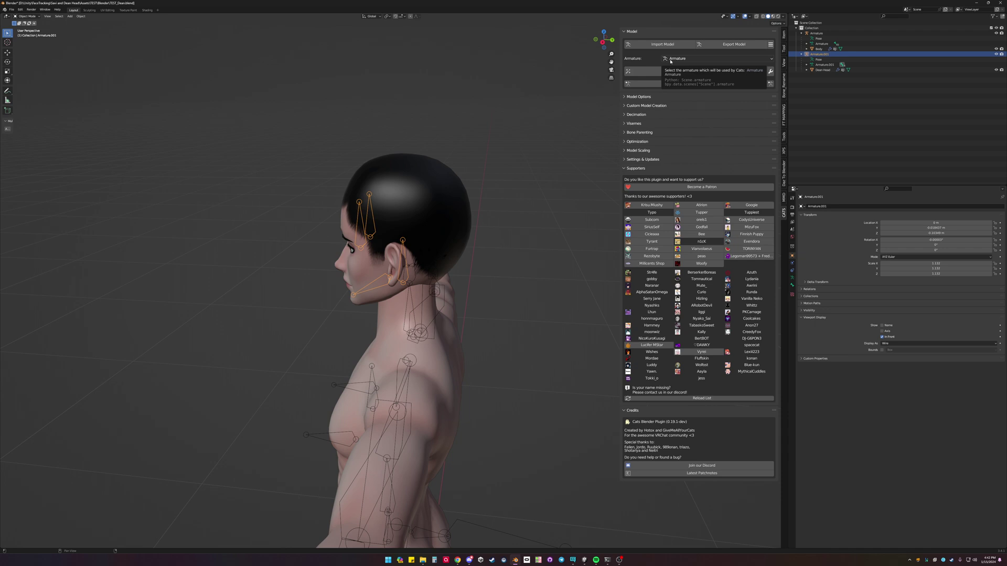
left_click(677, 59)
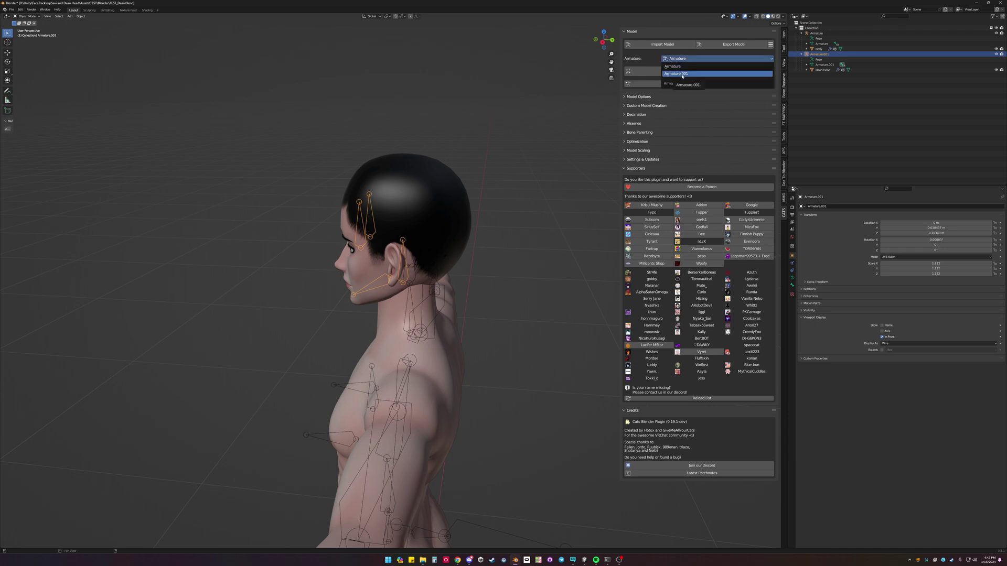
left_click(681, 75)
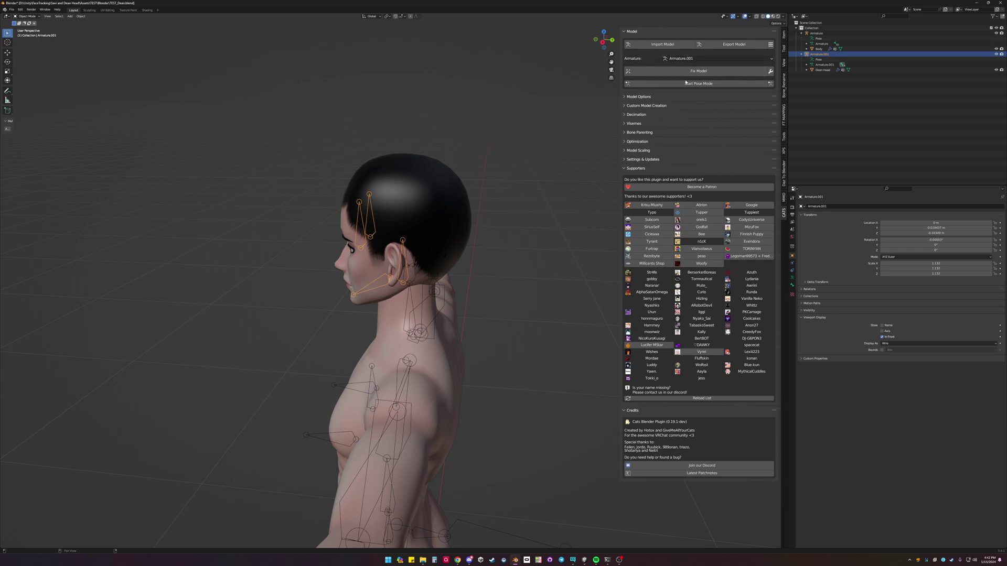
- Enter pose mode on Armature.001 and test moving, scaling and rotating the head bone without keeping changes
left_click(685, 84)
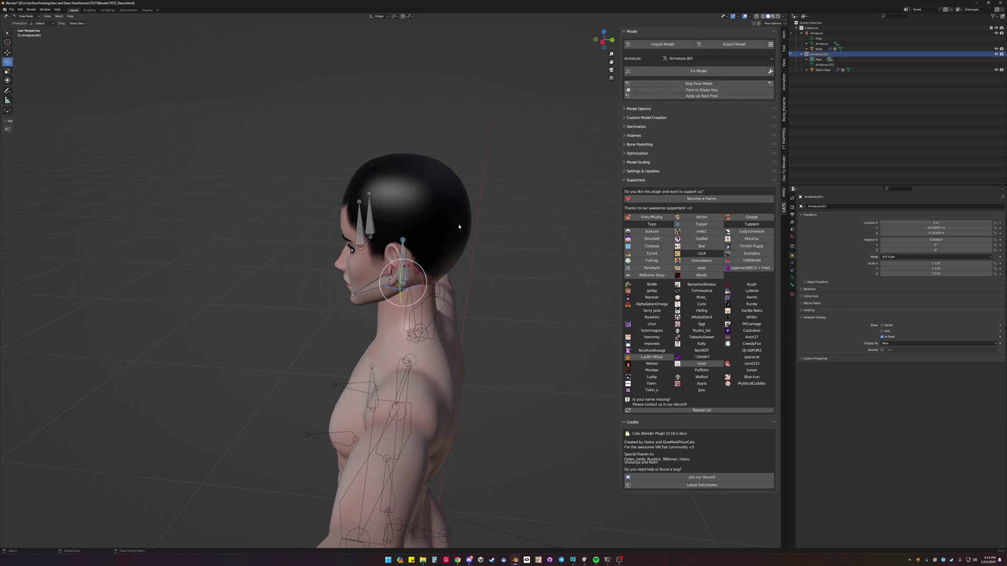
key("KP_1")
key("KP_3")
key("g")
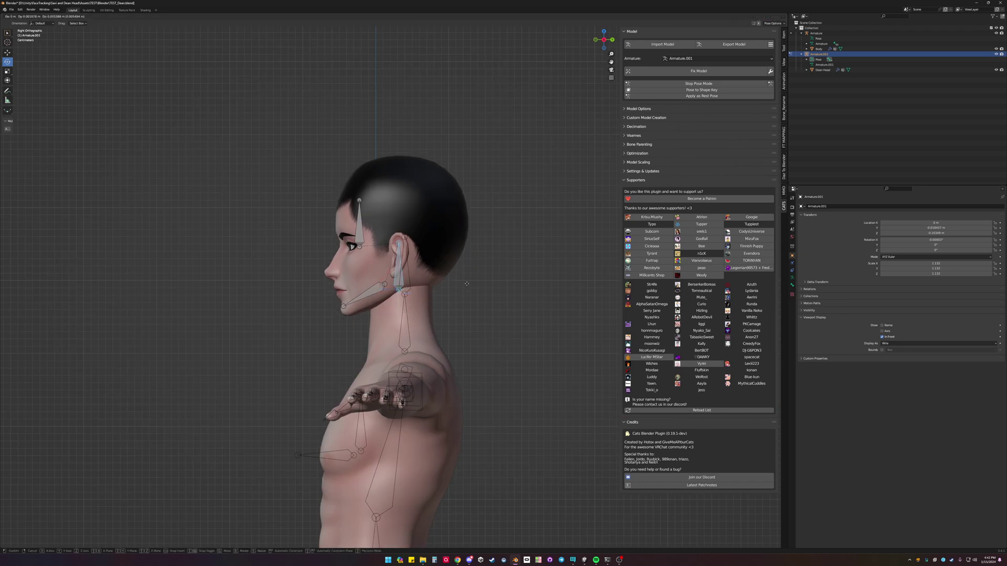
key("Escape")
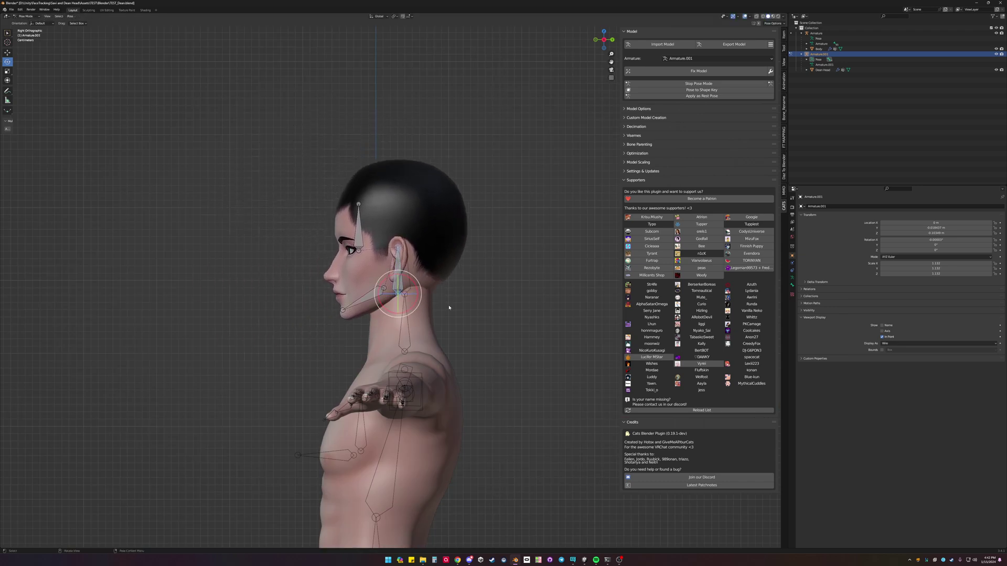
key("s")
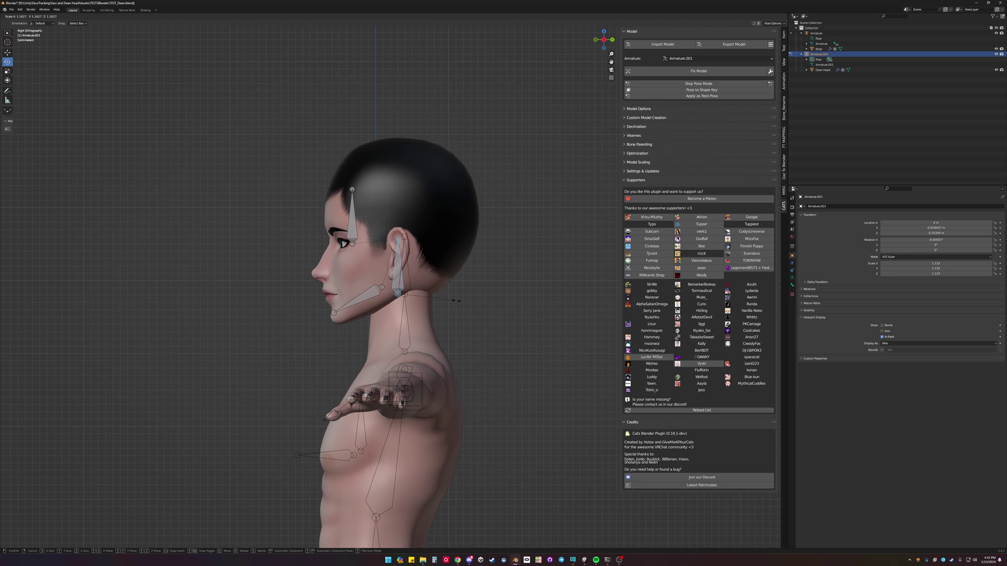
key("Escape")
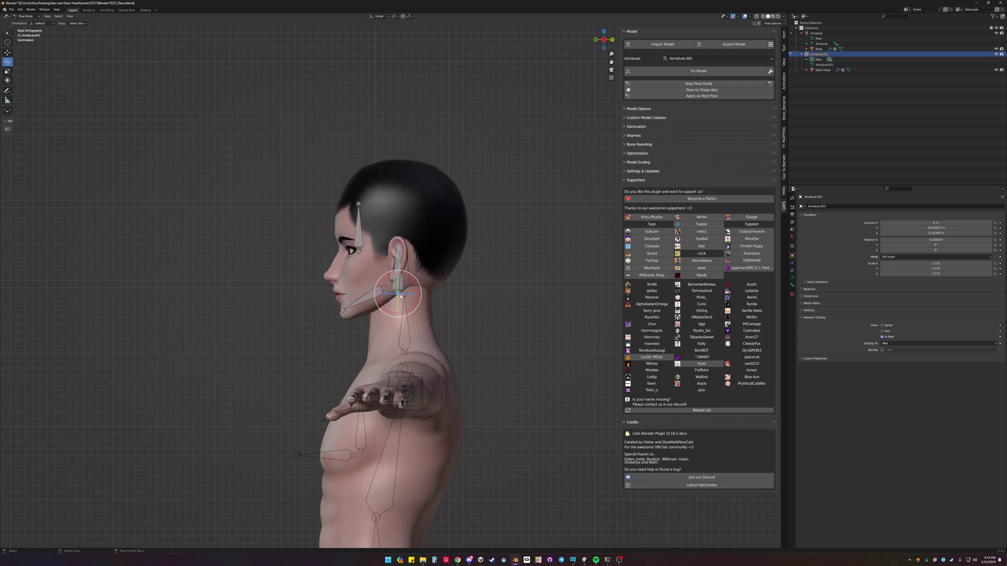
key("g")
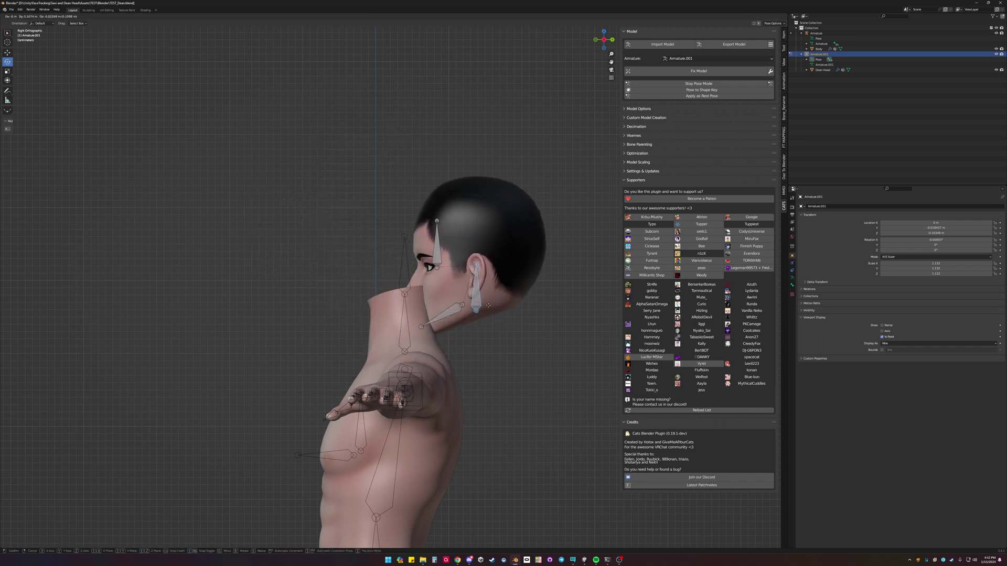
key("r")
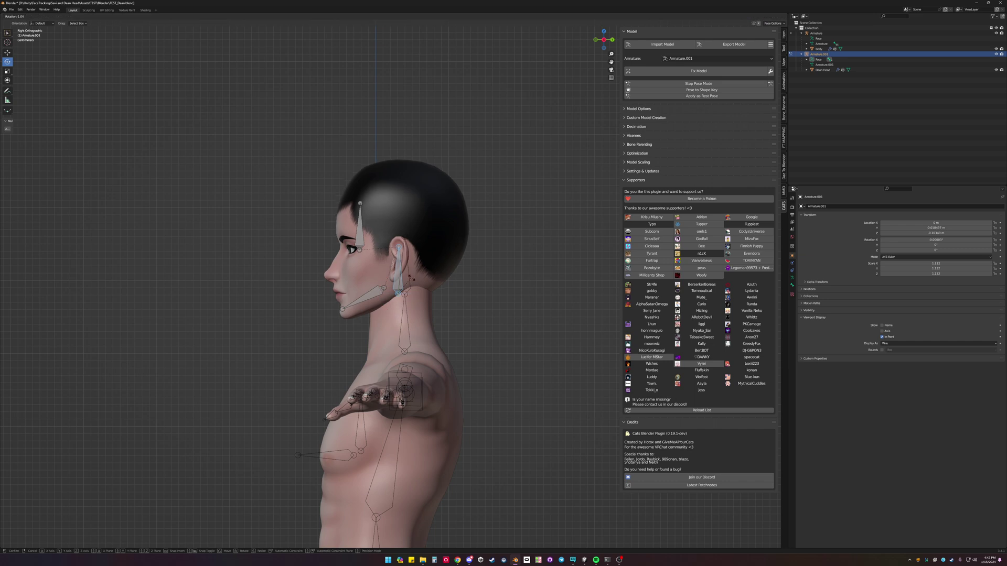
key("Escape")
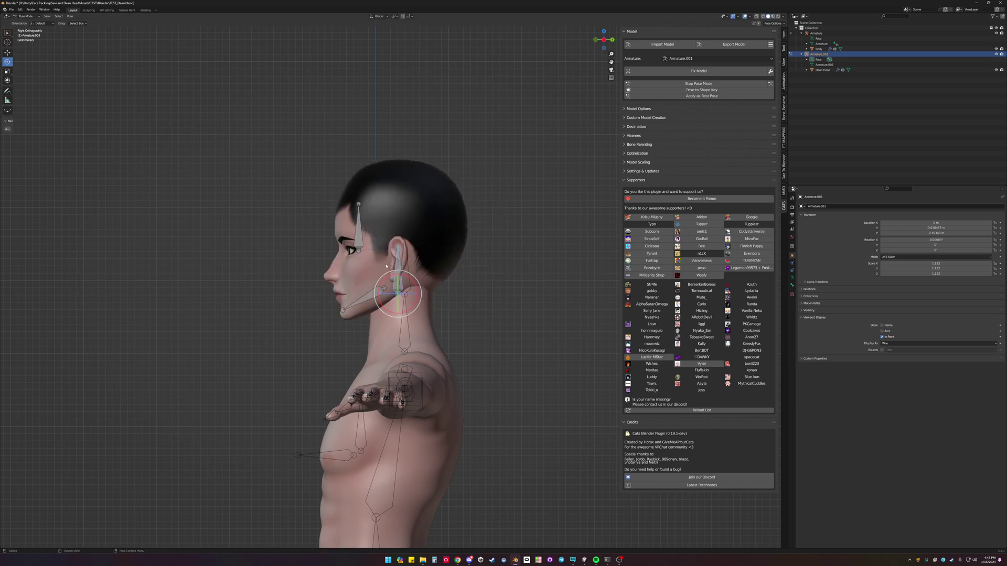
- Check the head fit from front and side views, then apply the pose as rest pose
middle_click_drag(386, 267, 434, 268)
key("KP_1")
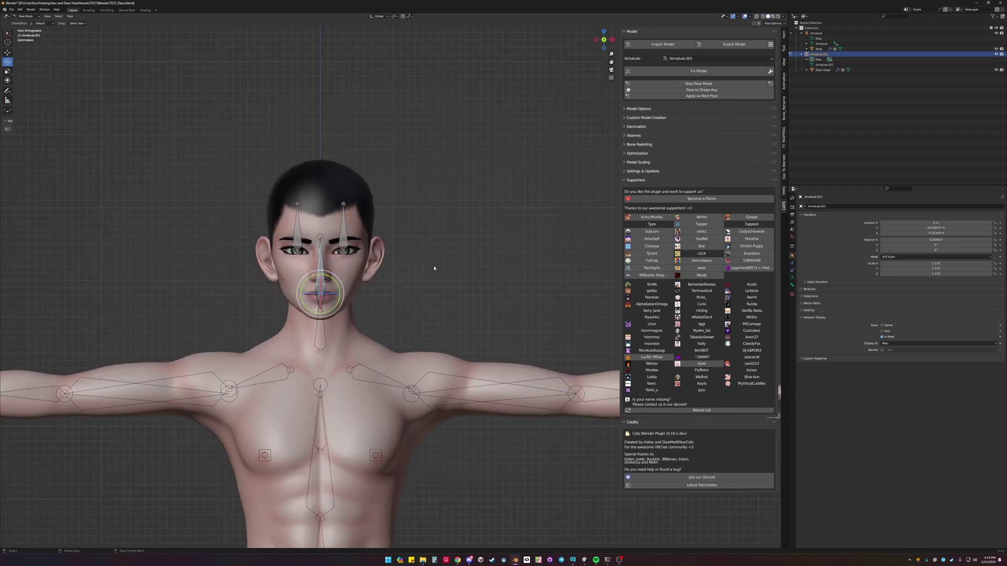
key("r")
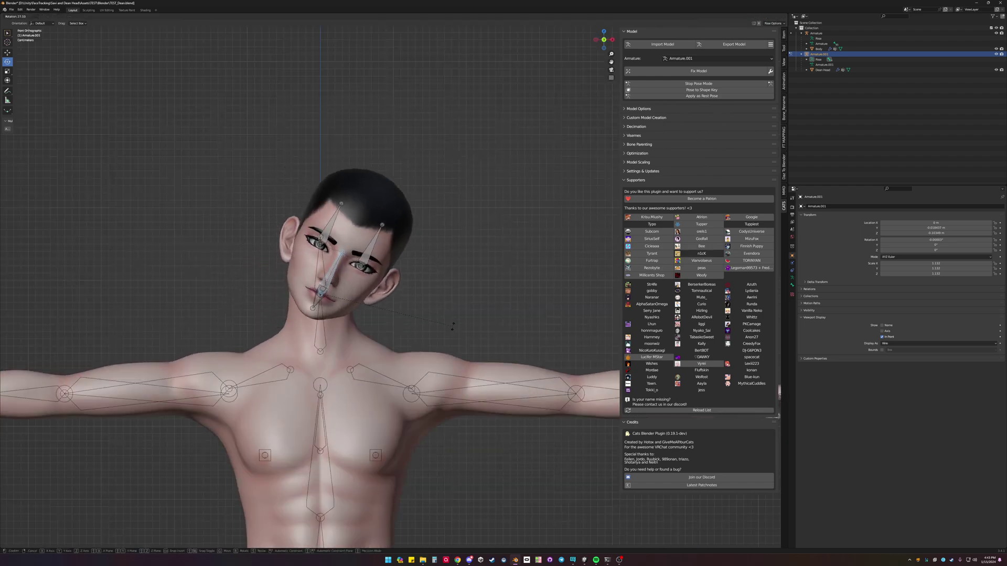
key("Escape")
middle_click_drag(419, 283, 330, 316)
key("KP_1")
key("KP_3")
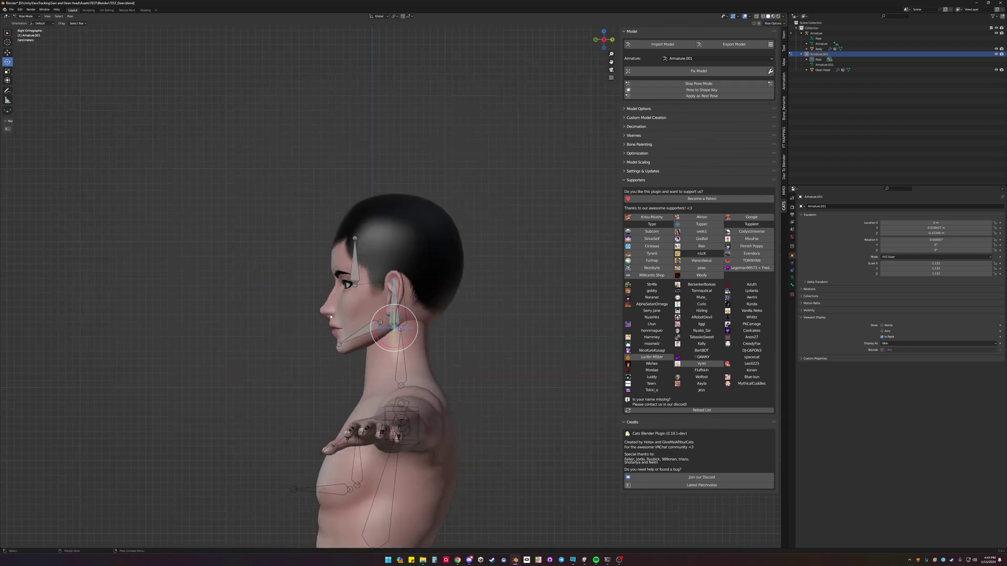
key("KP_1")
middle_click_drag(311, 329, 394, 320)
scroll(415, 265, "up", 5)
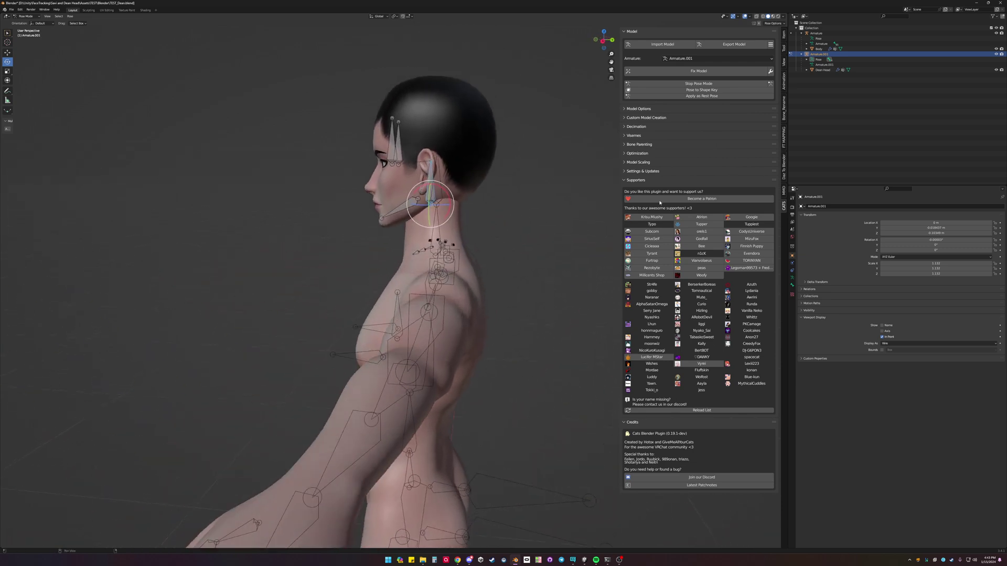
left_click(696, 96)
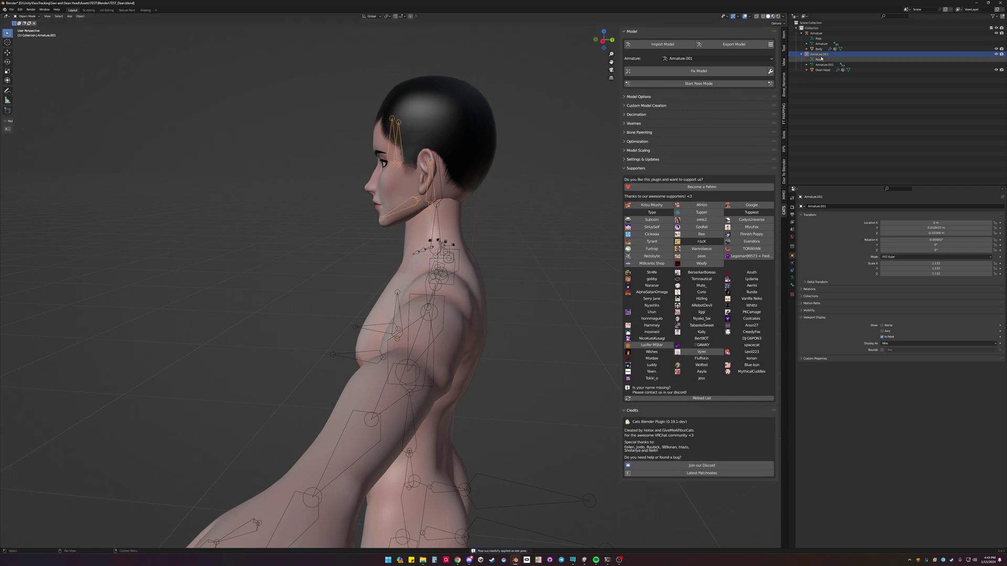
- With Join Meshes unchecked, merge Armature.001 into the base Armature using Cats
left_click(648, 105)
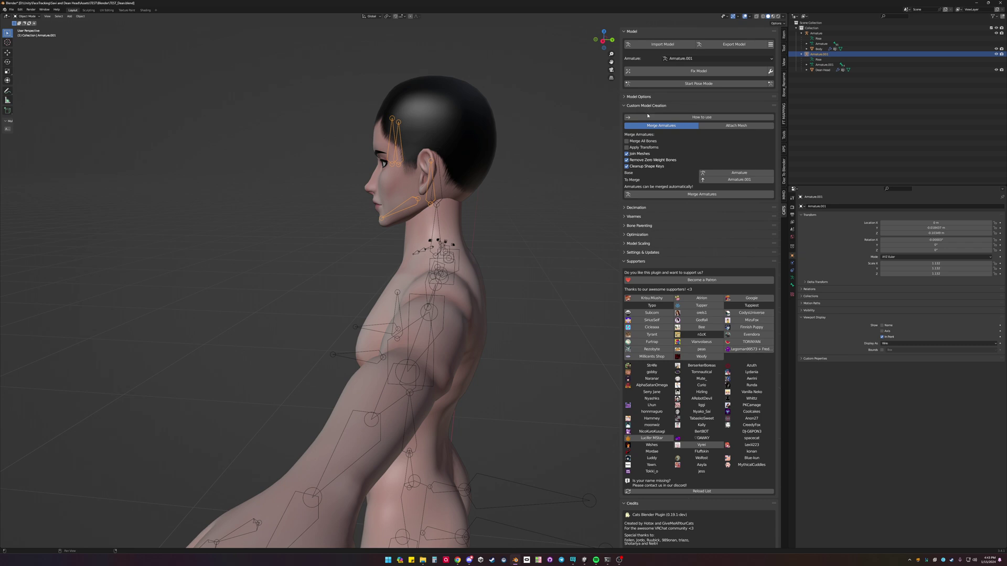
left_click(626, 154)
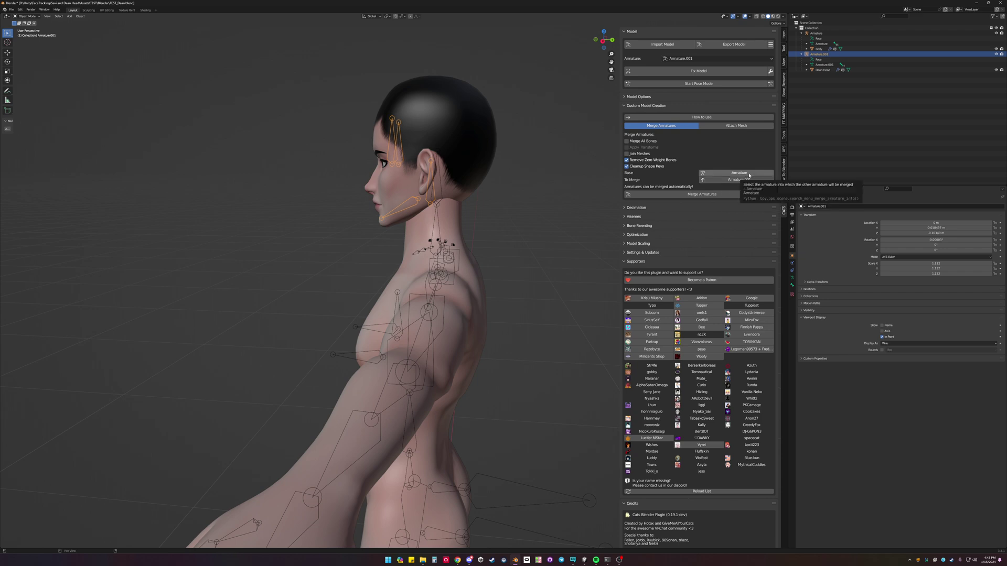
left_click(720, 196)
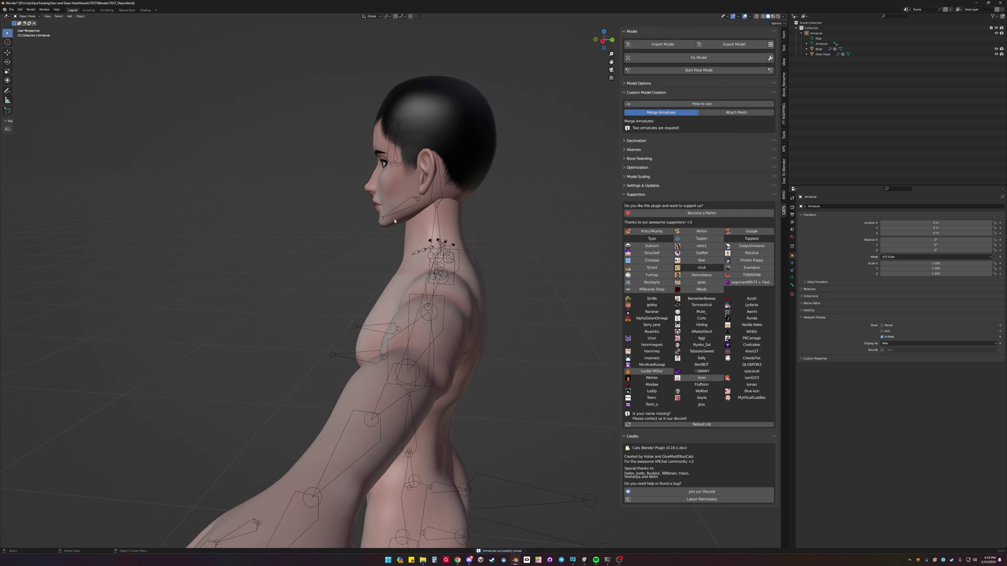
- Rename the Dean Head mesh to 'Face' in the Outliner
middle_click_drag(424, 207, 552, 152)
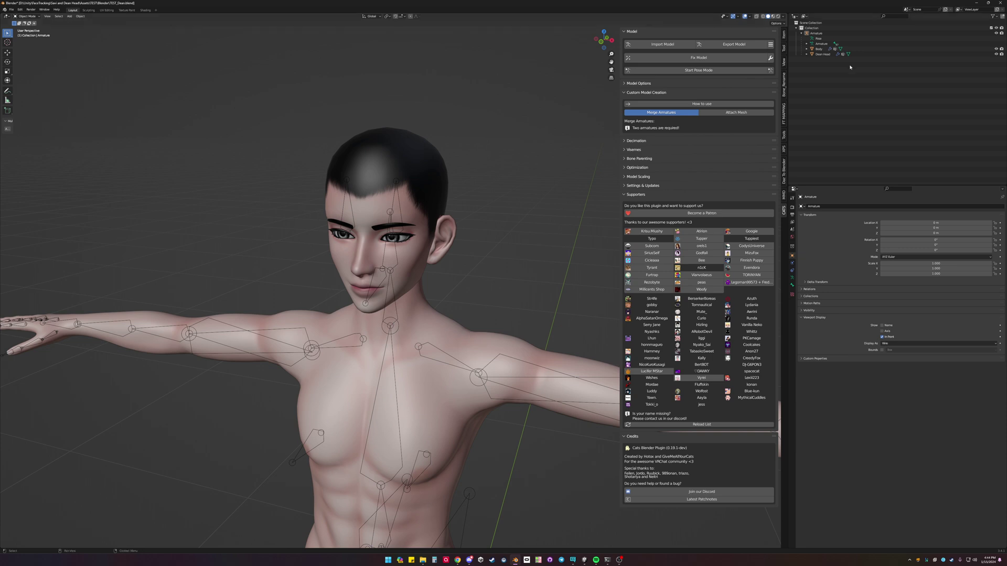
double_click(828, 55)
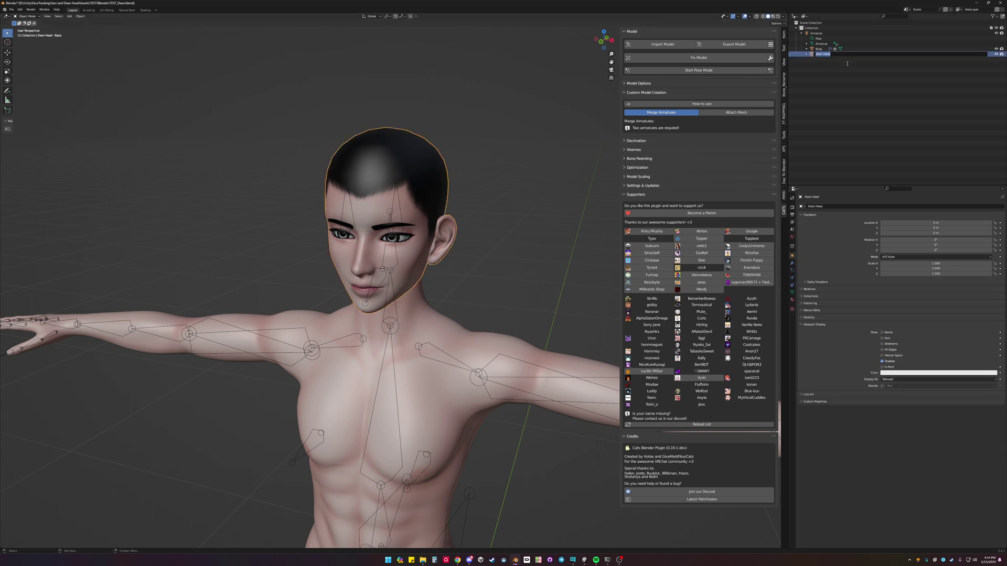
type("Face")
key("Return")
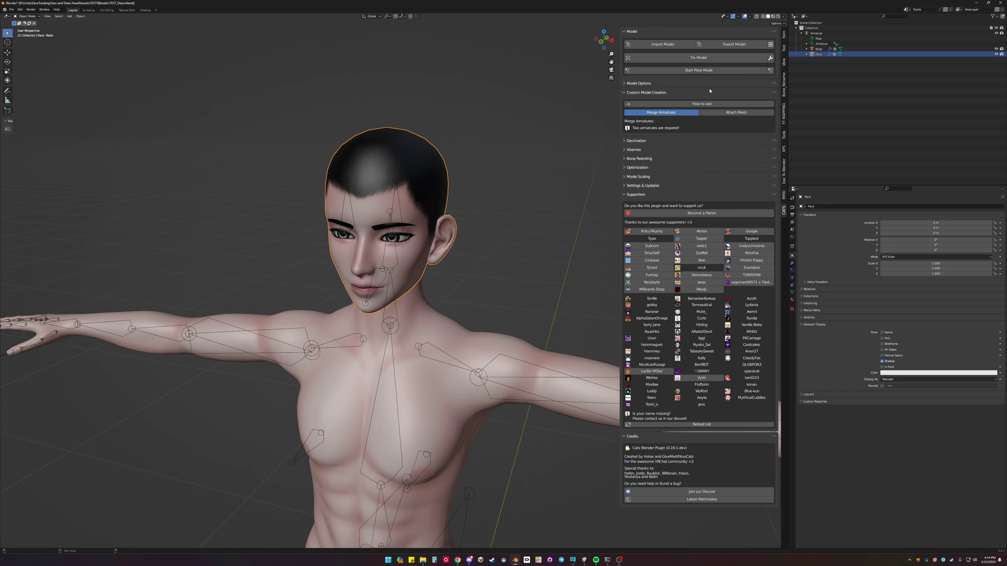
left_click(720, 73)
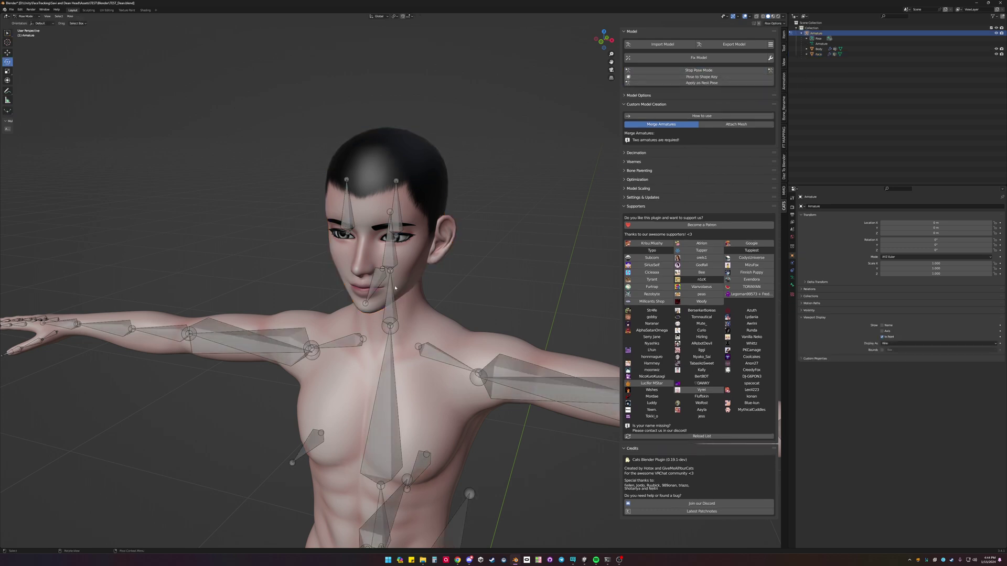
middle_click_drag(392, 254, 370, 265)
left_click(369, 265)
key("r")
key("r")
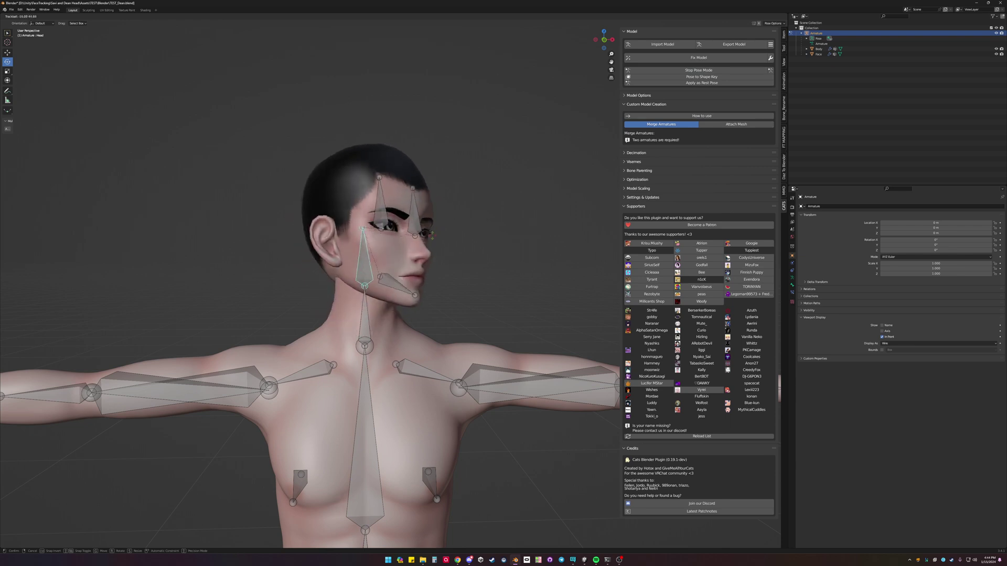
right_click(417, 233)
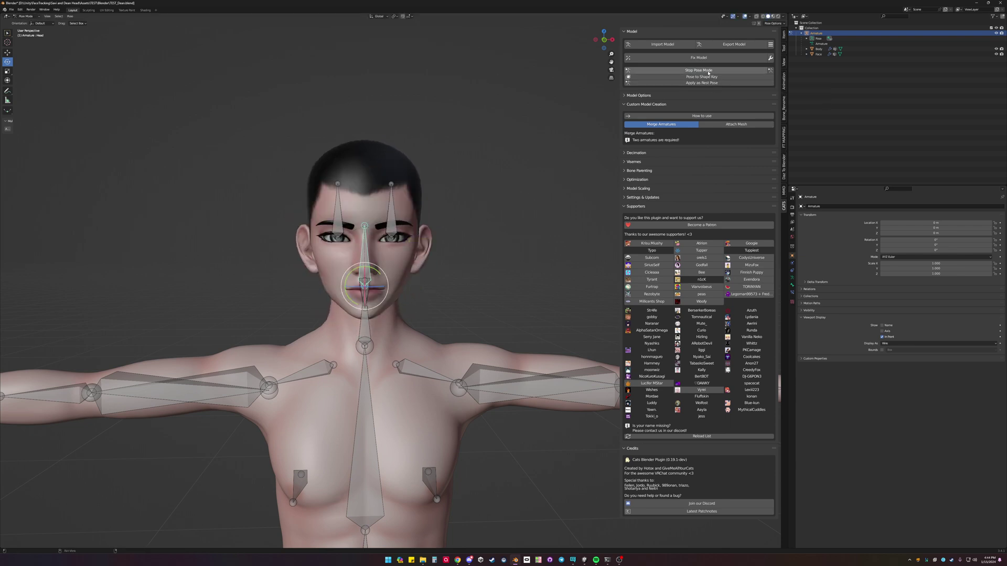
left_click(708, 73)
middle_click_drag(440, 252, 442, 192)
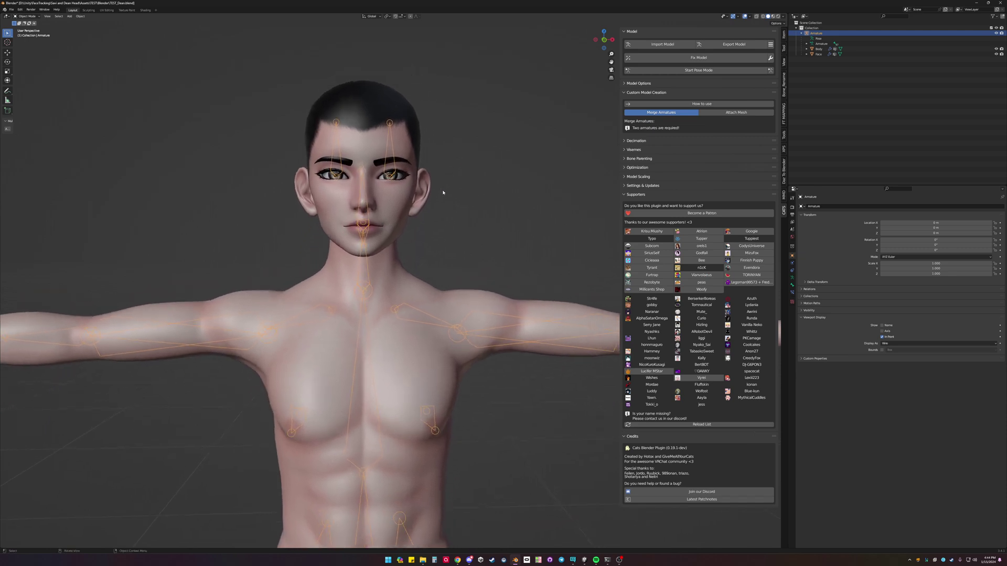
scroll(443, 193, "down", 2)
- Export the avatar as FBX to TEST\FBX with the saved preset, then save TEST_Dean.blend
left_click(11, 10)
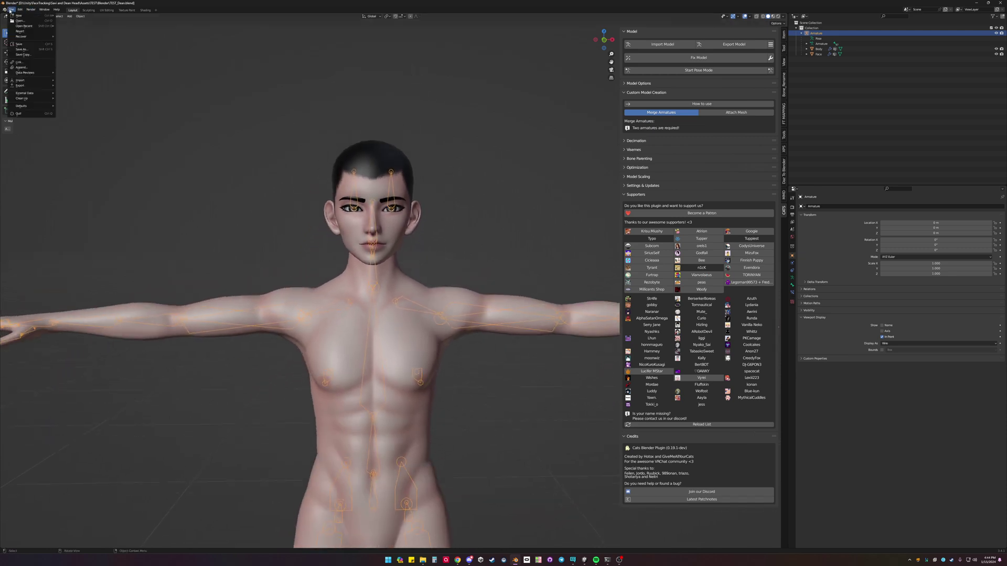
mouse_move(24, 80)
left_click(79, 134)
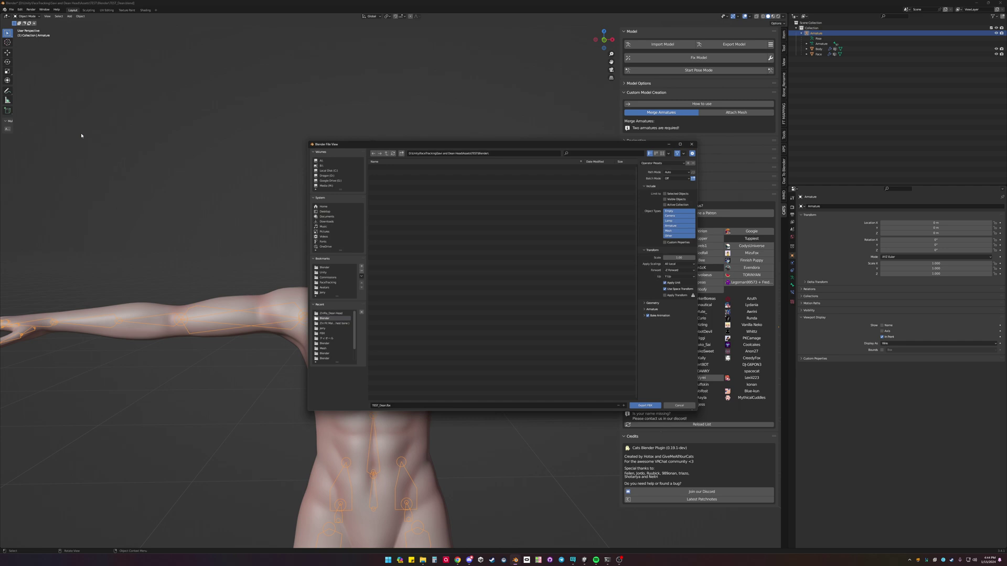
left_click(382, 149)
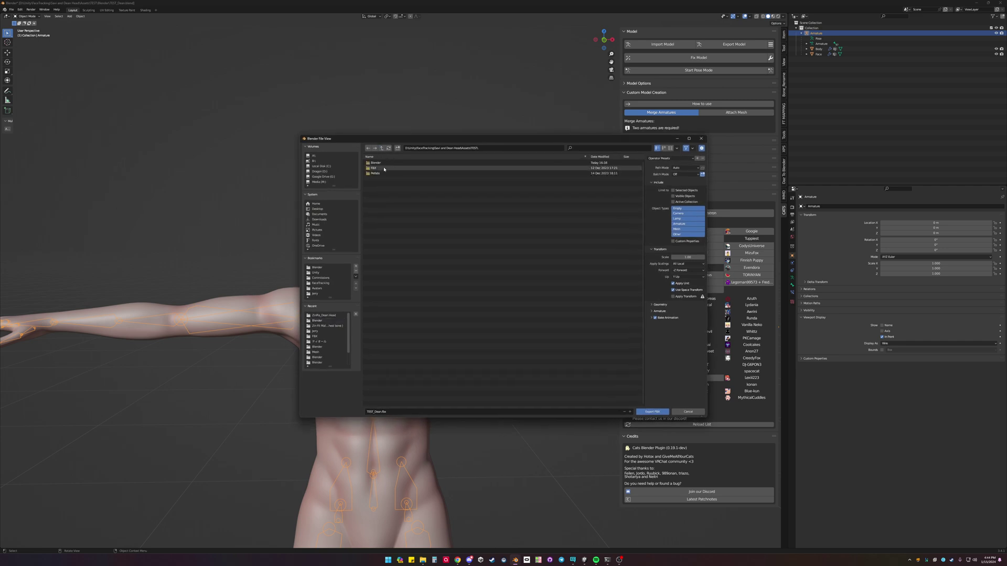
double_click(384, 168)
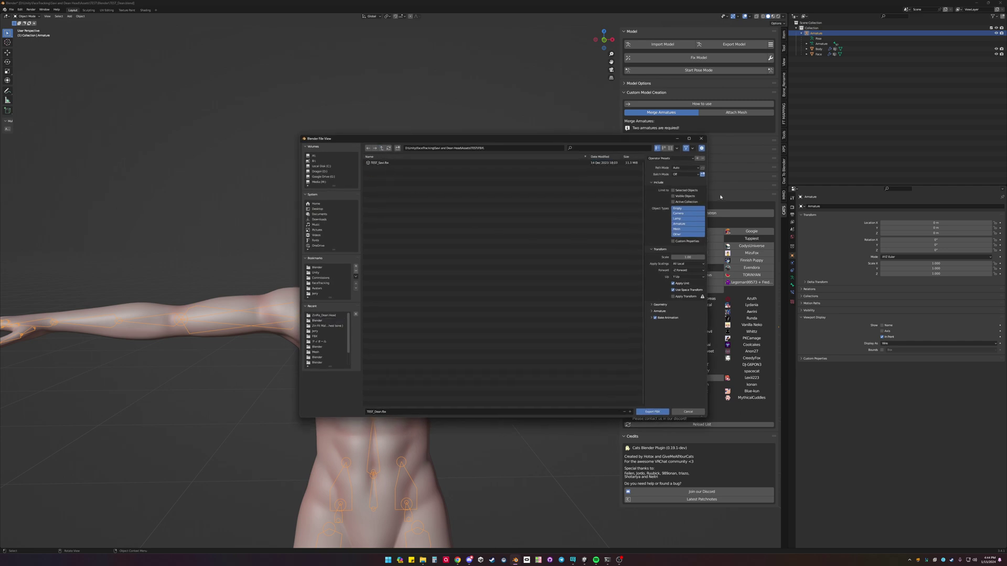
left_click(671, 158)
left_click(670, 179)
left_click(652, 411)
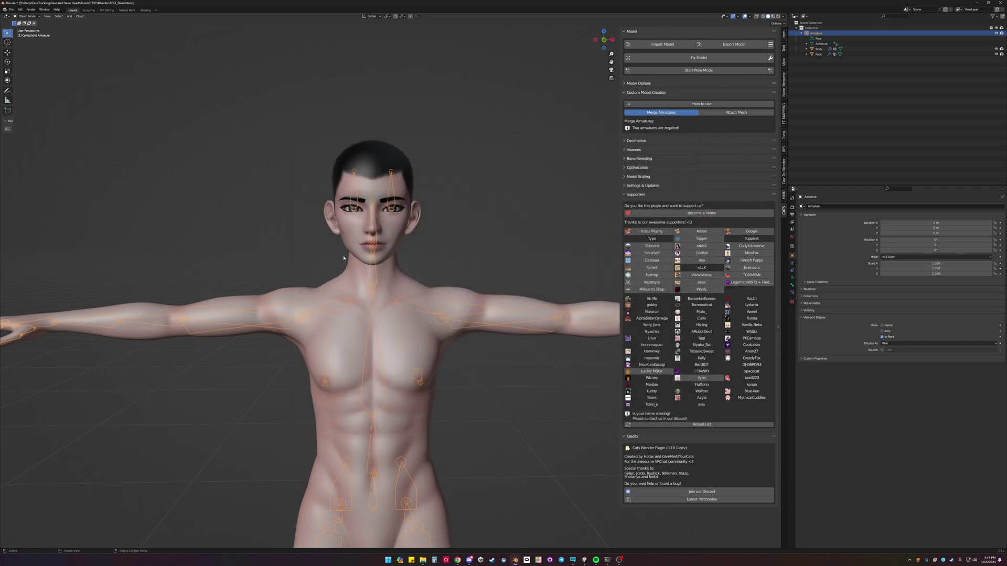
left_click(11, 9)
left_click(24, 45)
- Minimize Blender and Explorer, then drag the imported TEST_Dean from TEST/FBX into the scene
left_click(974, 3)
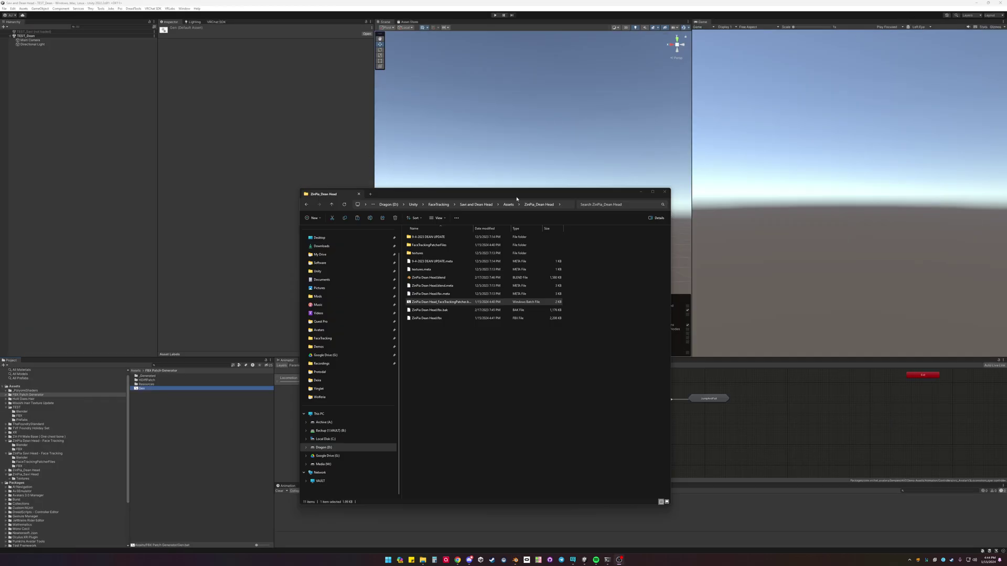
left_click(640, 192)
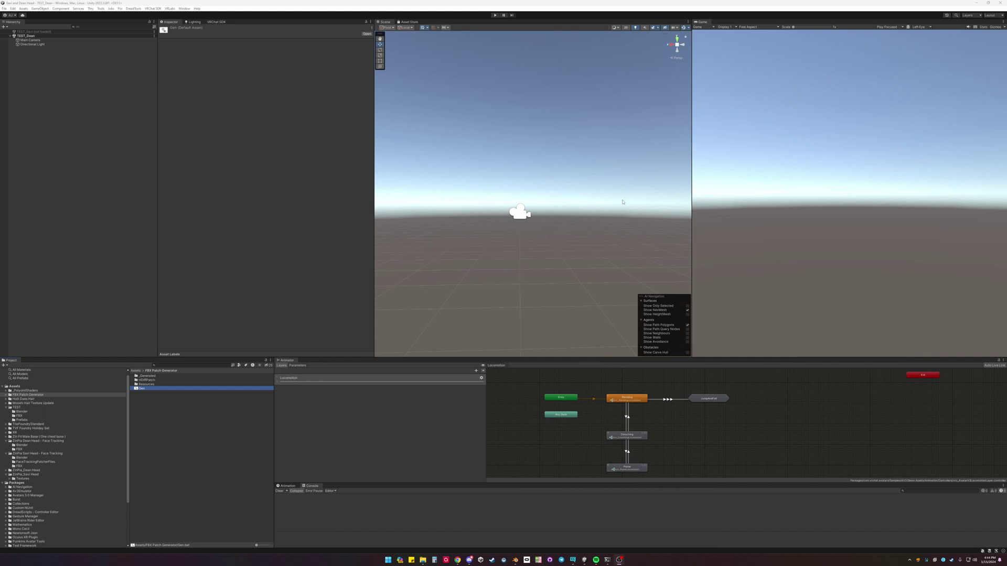
left_click(201, 480)
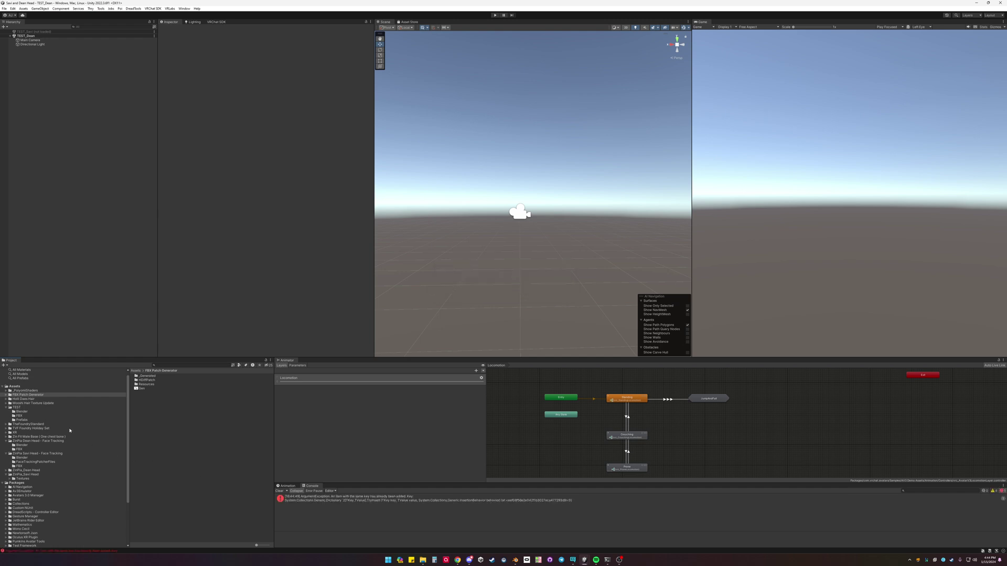
left_click(20, 416)
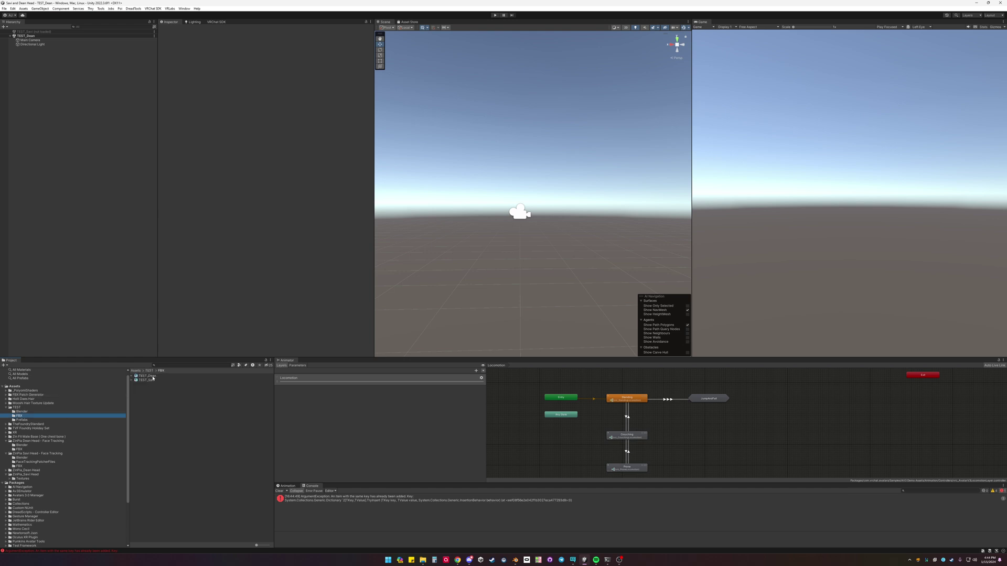
left_click_drag(153, 378, 134, 95)
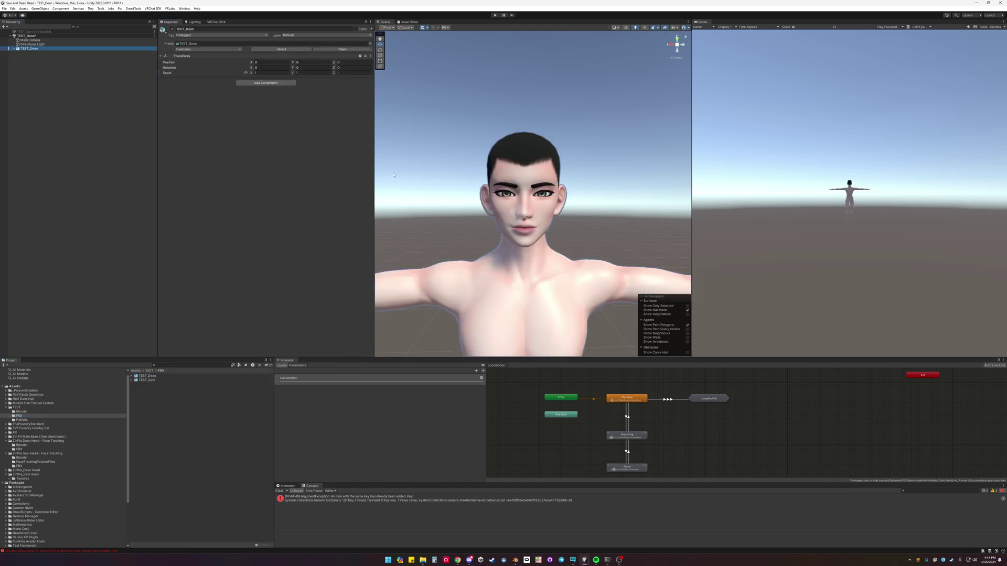
- Set TEST_Dean's rig to Humanoid, enable Read/Write, and apply the import settings
left_click(145, 377)
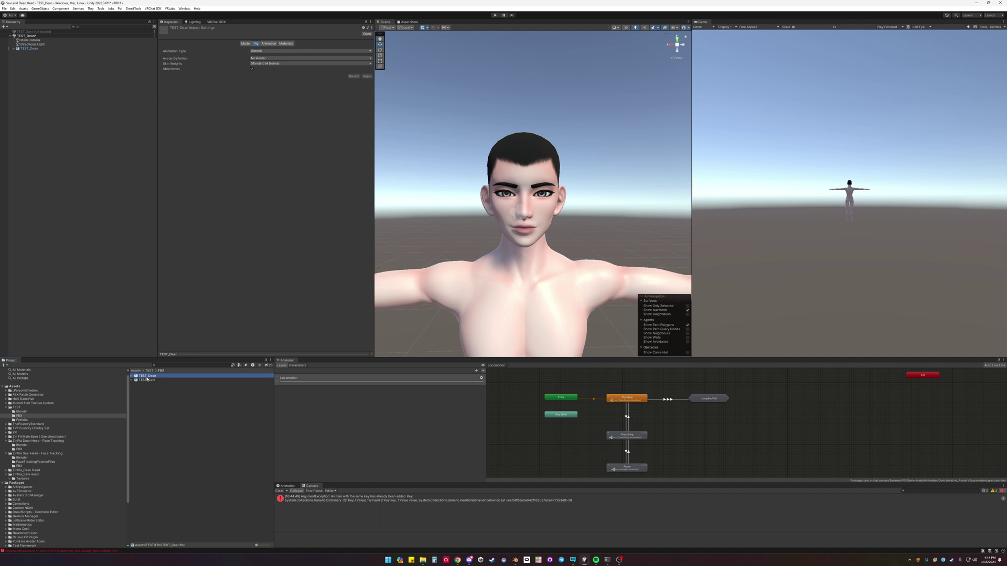
left_click(294, 53)
left_click(275, 74)
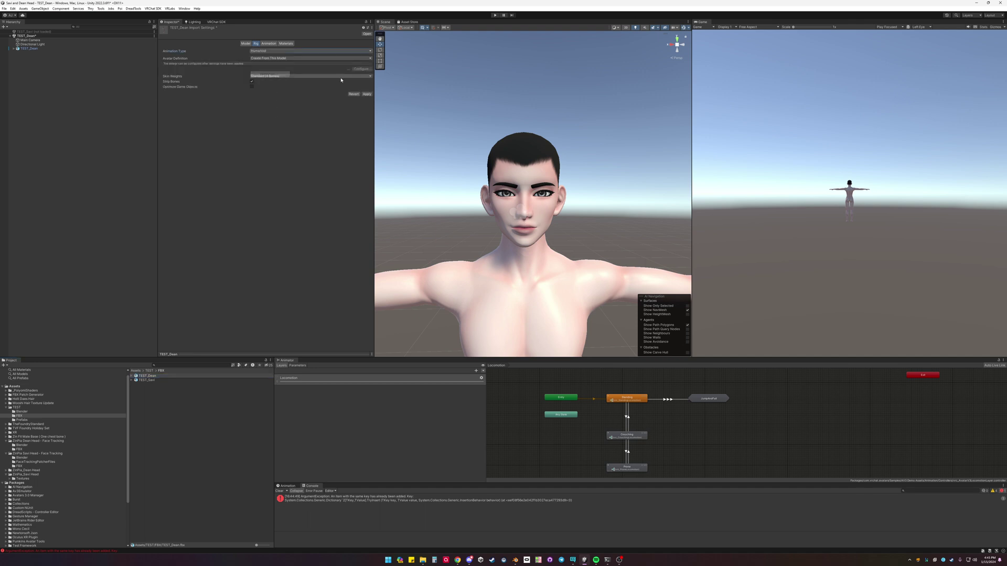
left_click(246, 44)
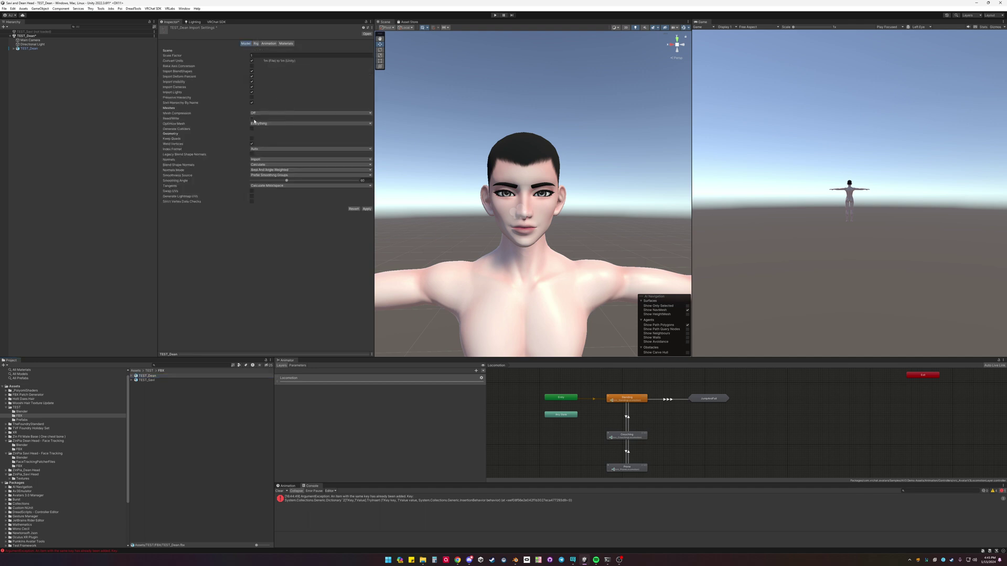
left_click(251, 118)
left_click(366, 209)
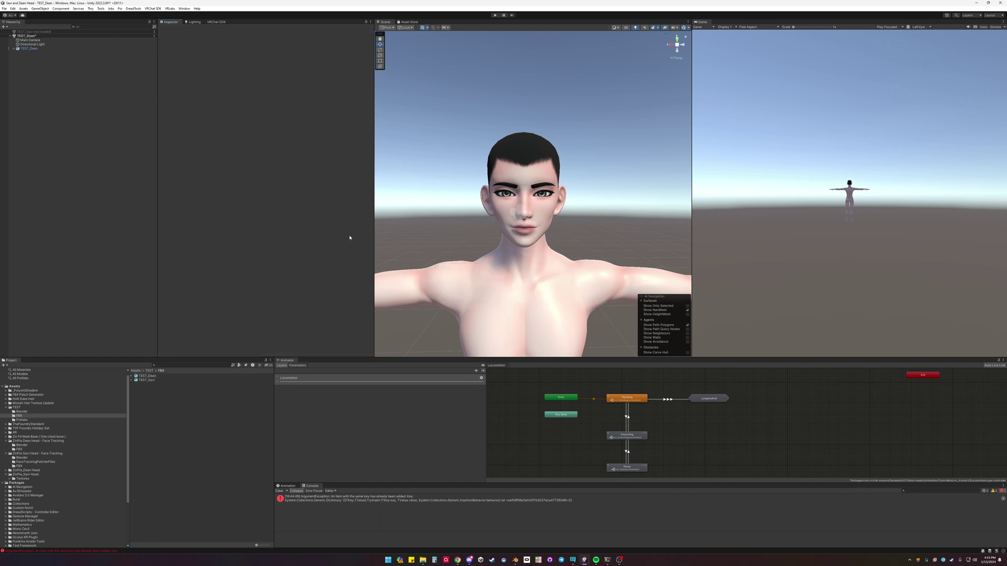
- In the avatar configuration, clear the Jaw bone mapping to None and apply
left_click(147, 376)
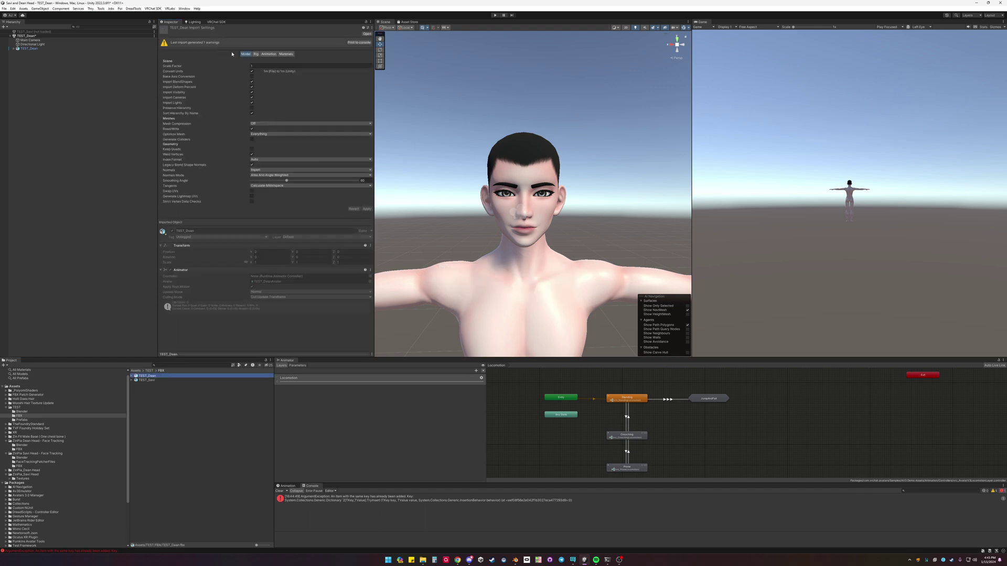
left_click(256, 54)
left_click(361, 74)
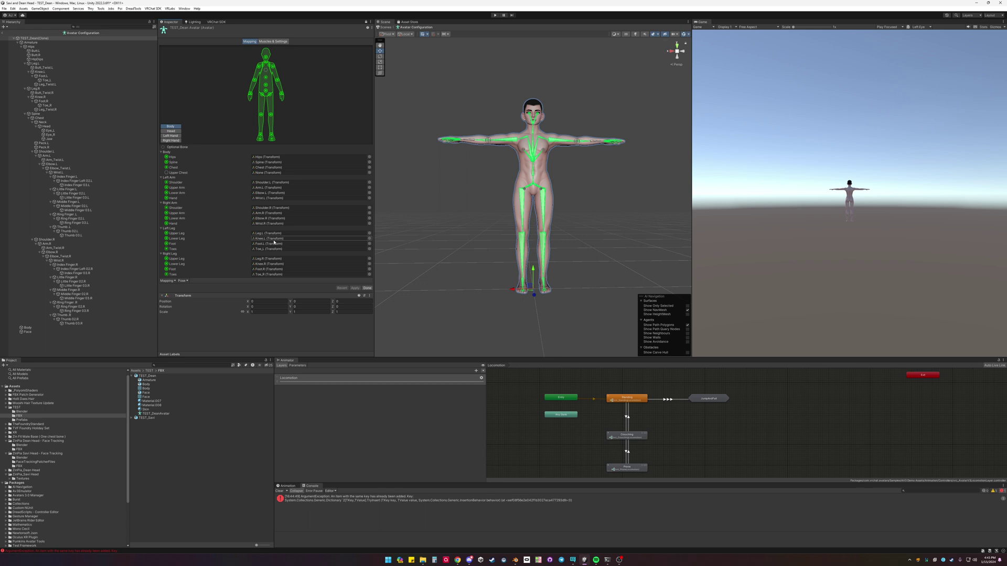
left_click(170, 130)
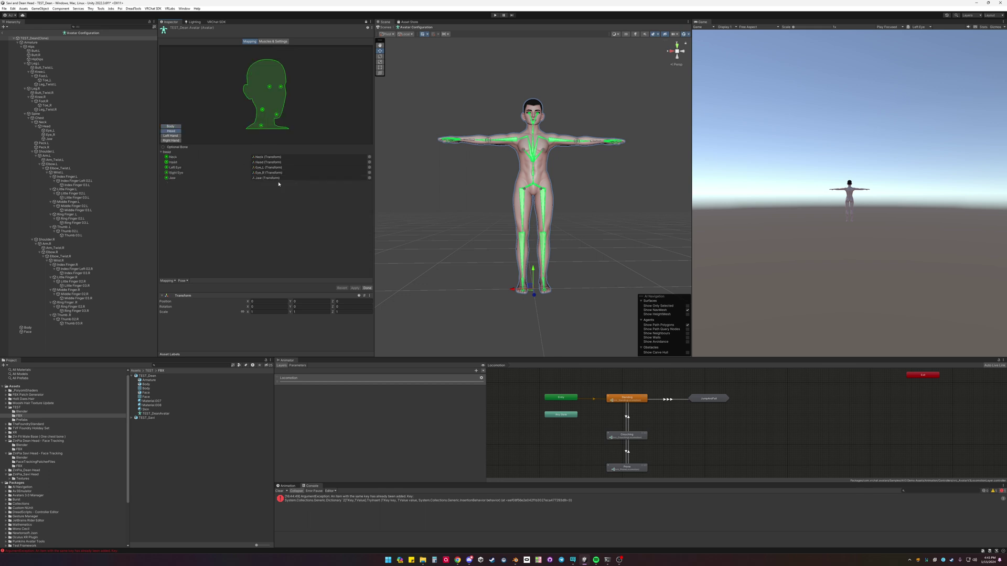
left_click(274, 177)
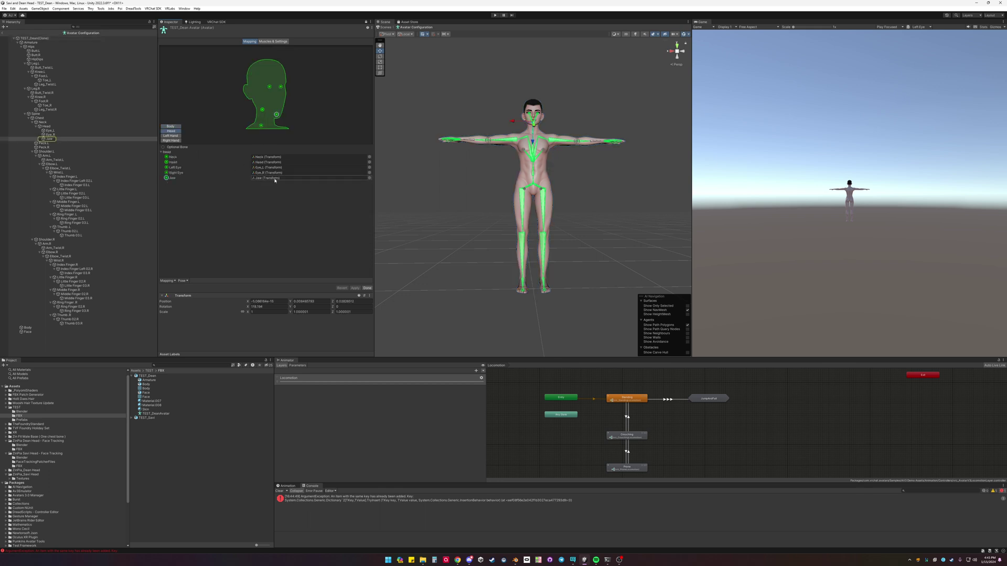
key("Delete")
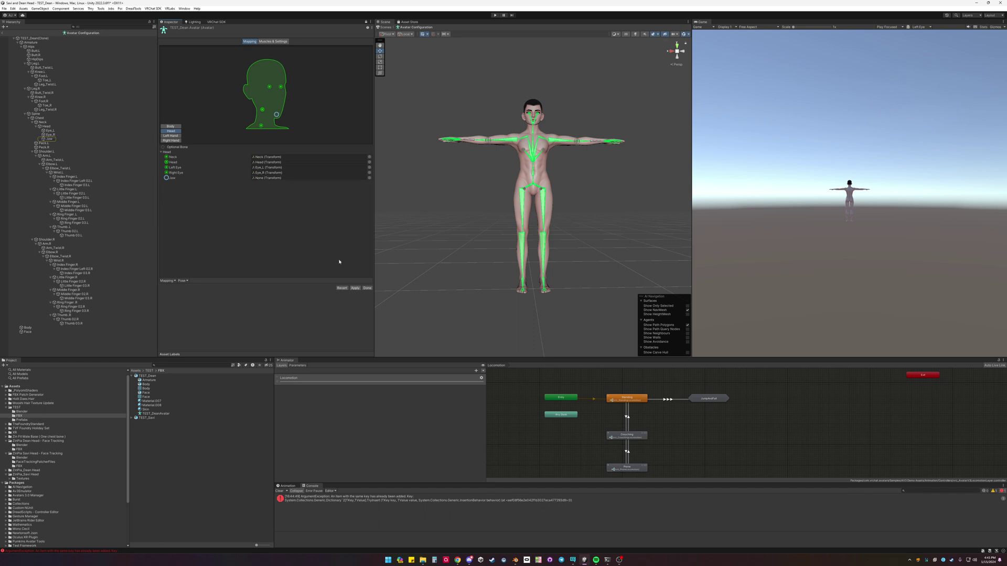
key("Up")
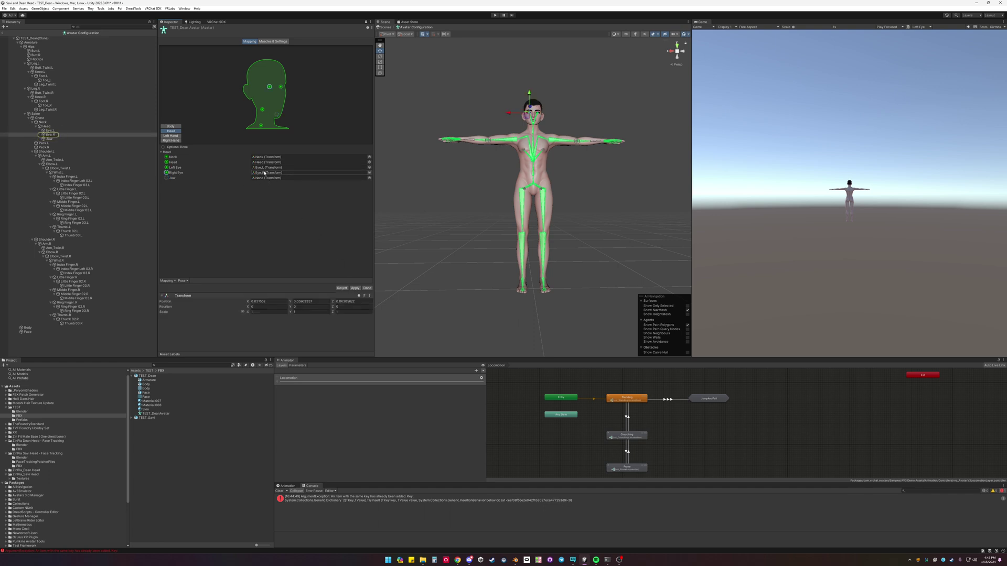
left_click(355, 288)
left_click(367, 288)
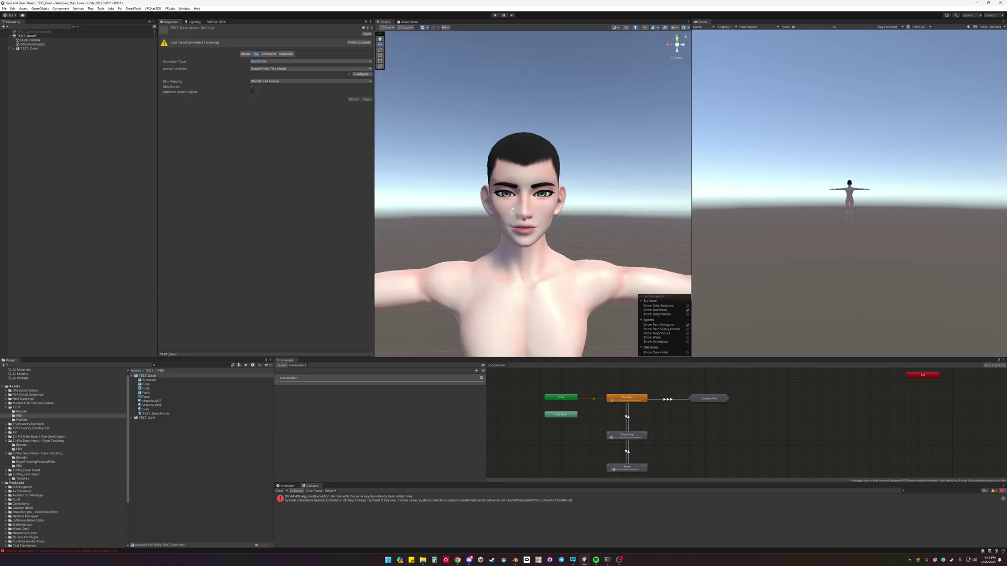
- Add a VRC Avatar Descriptor component to TEST_Dean
left_click(40, 50)
left_click(259, 135)
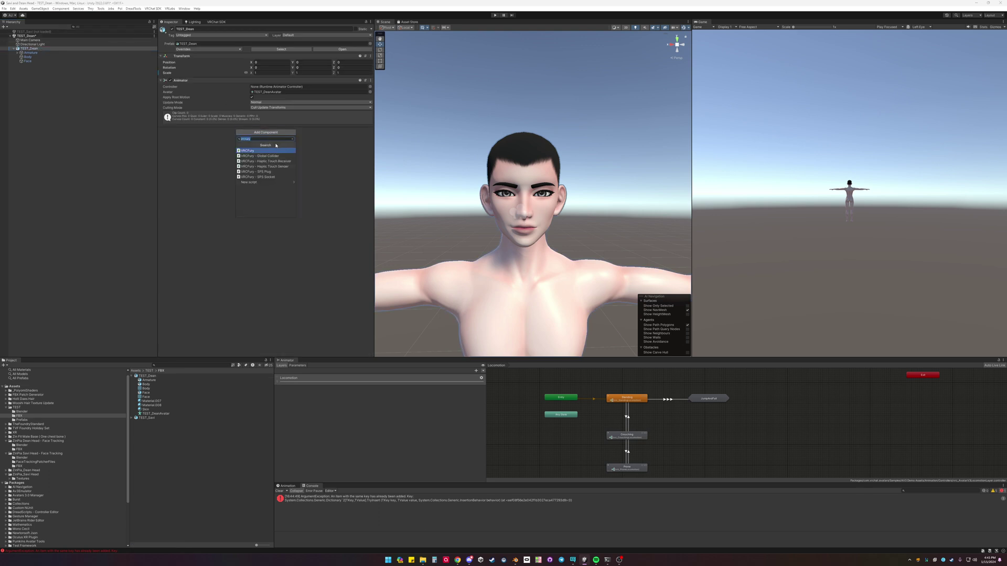
type("avatar")
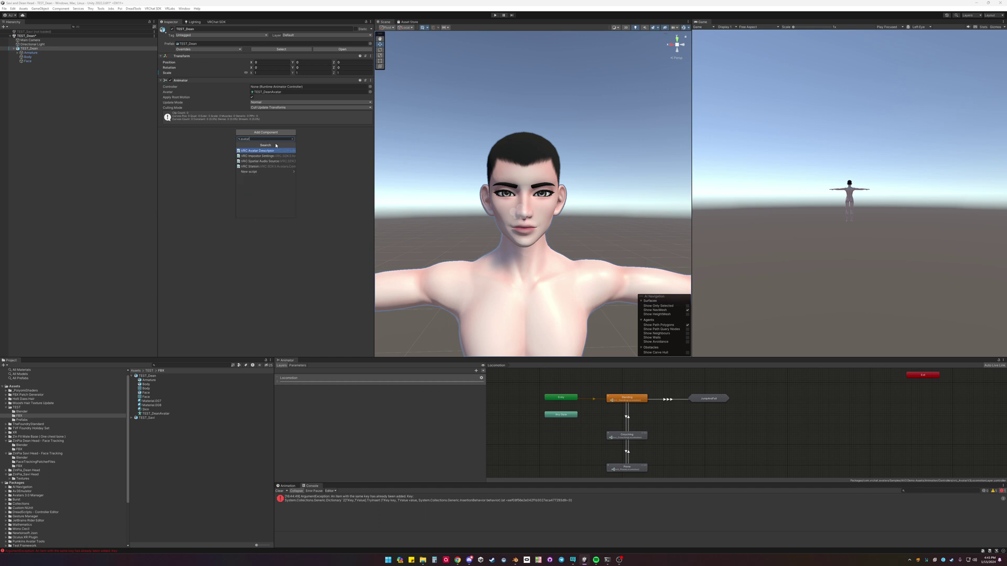
left_click(257, 151)
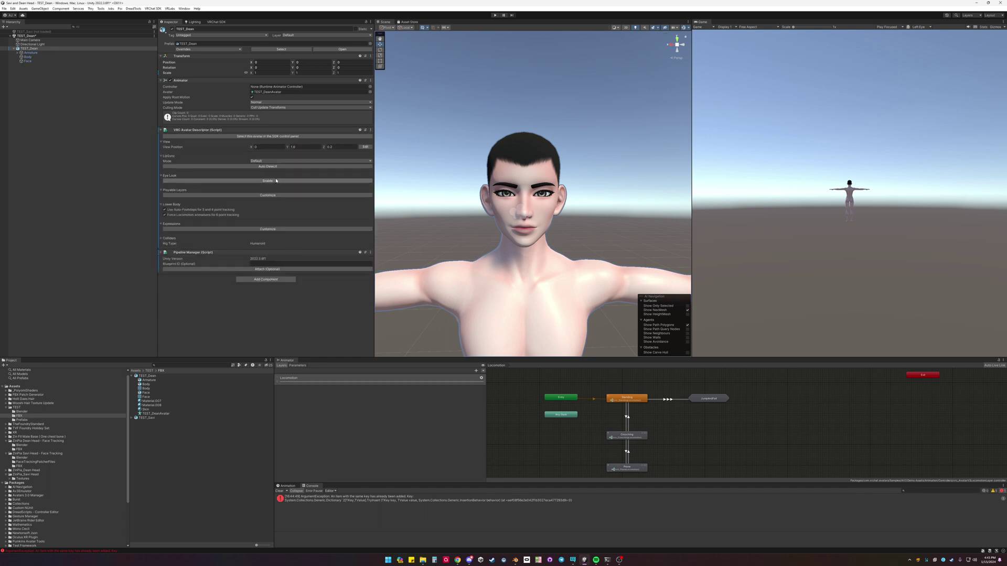
- Try Auto Detect and Viseme Blend Shape lip sync, then clear the face mesh slot
left_click(265, 166)
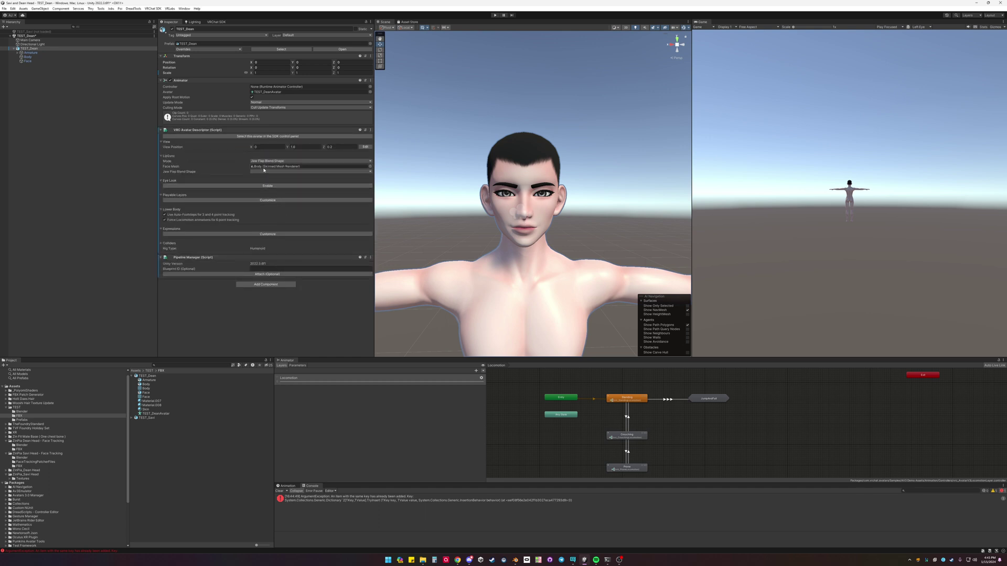
left_click(264, 167)
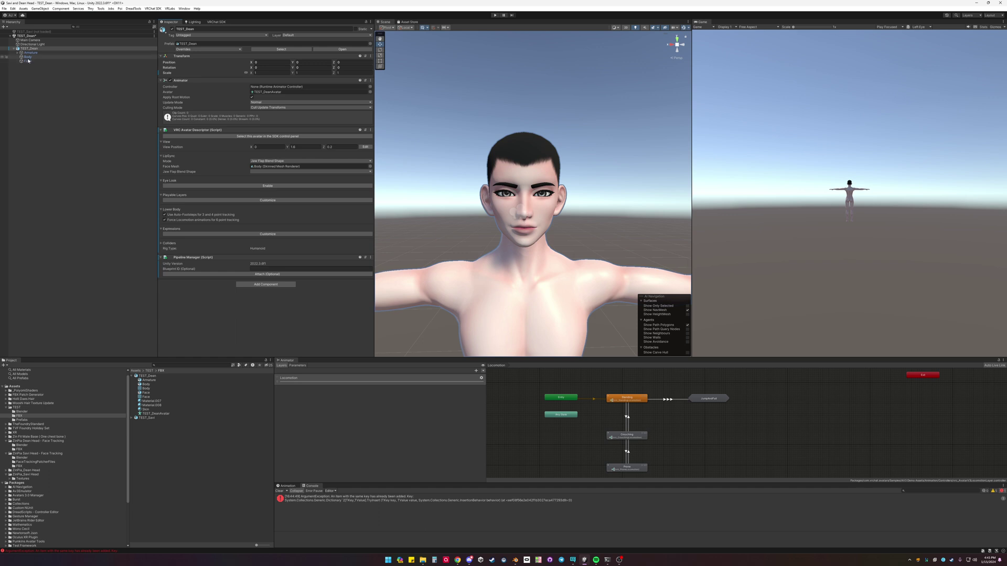
left_click(266, 161)
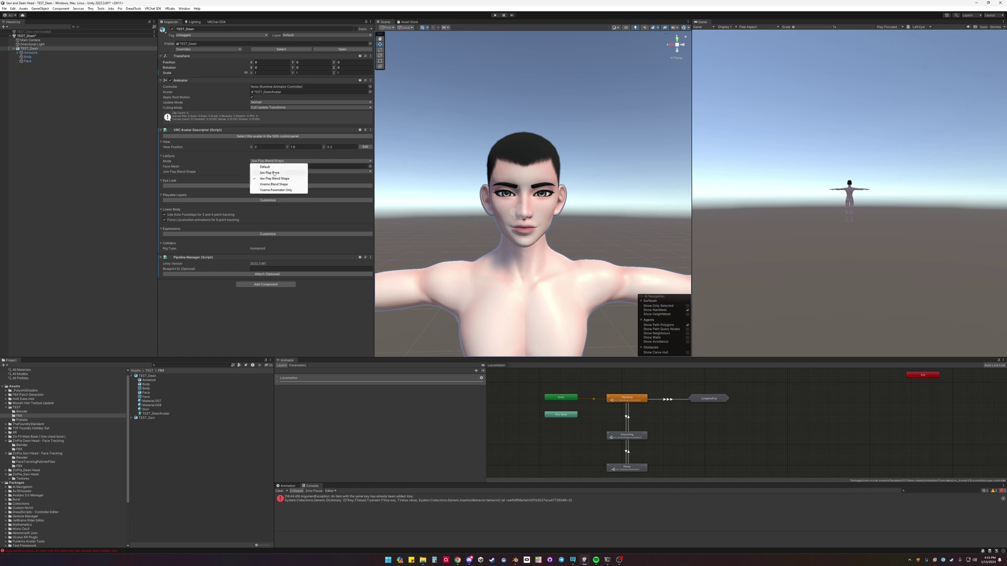
left_click(274, 184)
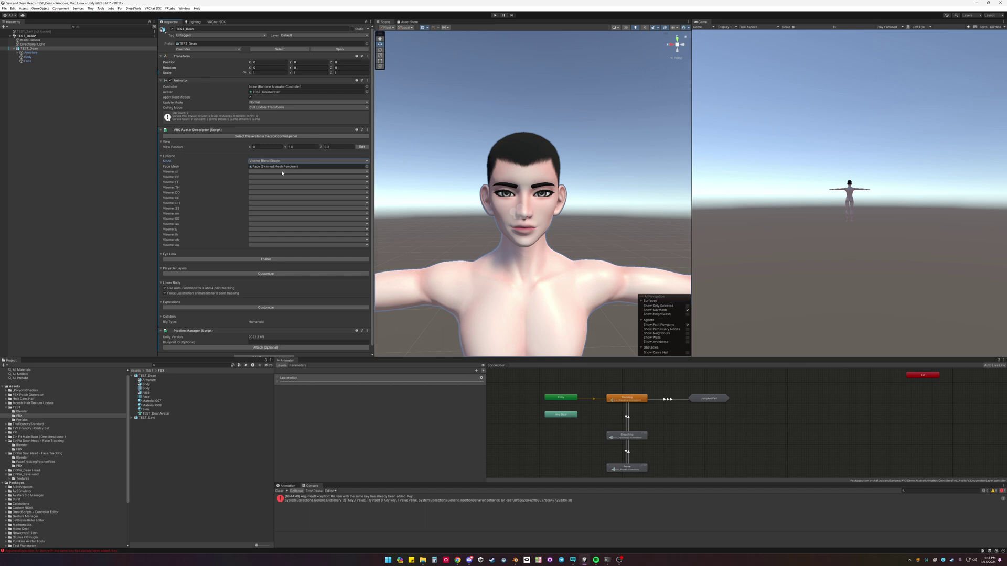
left_click(272, 167)
left_click(275, 161)
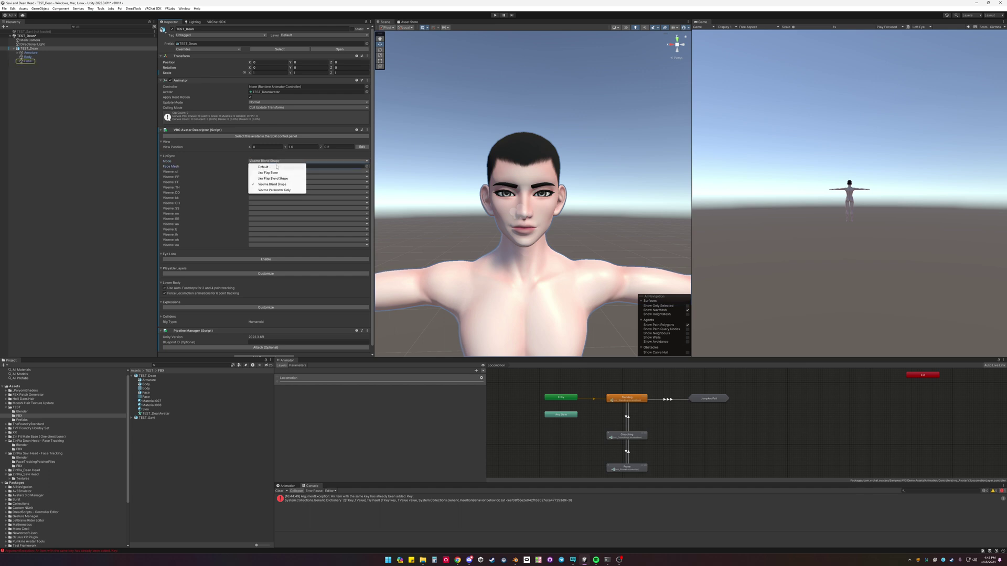
left_click(340, 166)
left_click(314, 166)
key("Delete")
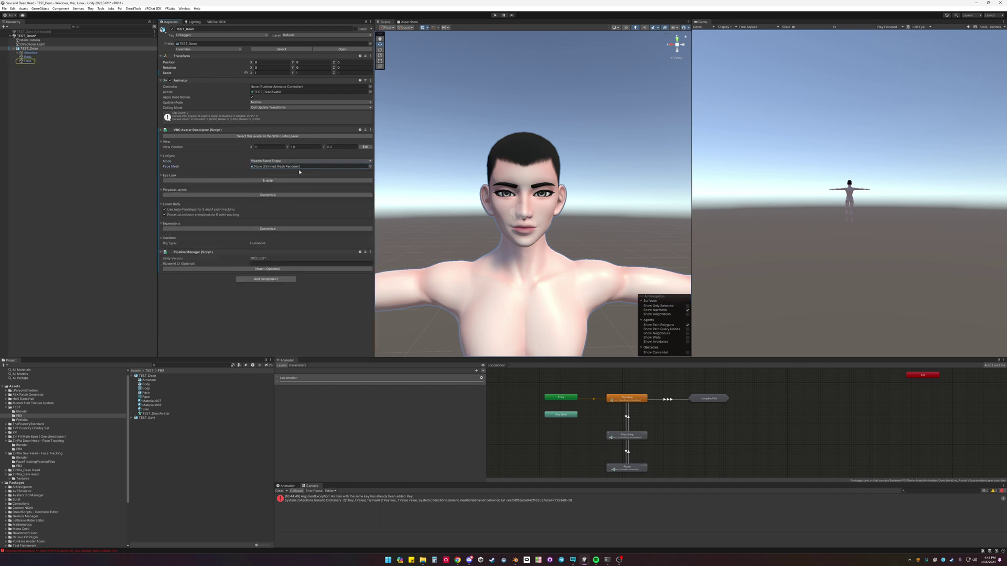
- Assign the Face mesh for lip sync and set the mode to Viseme Blend Shape
left_click(286, 161)
left_click(286, 175)
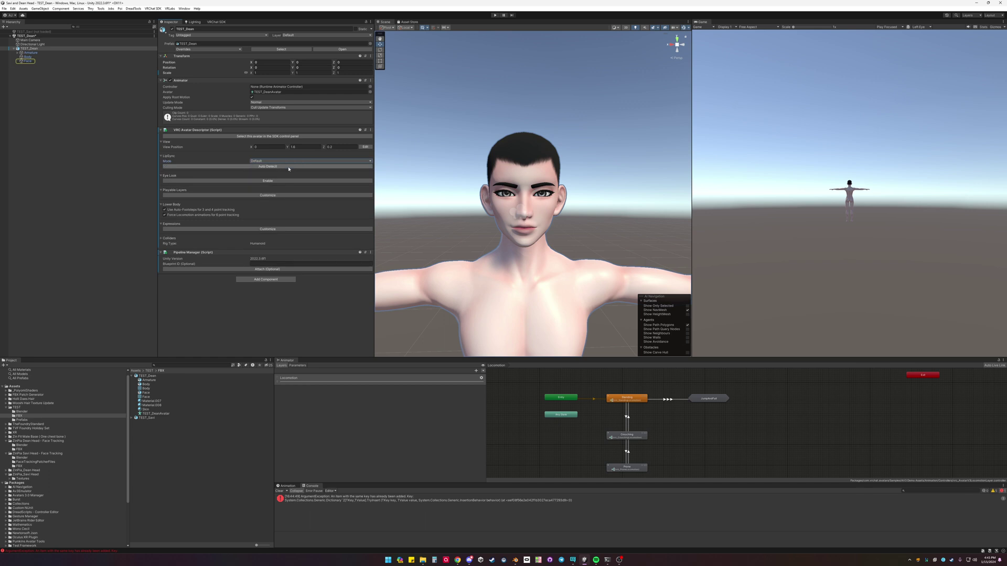
left_click(288, 169)
left_click(287, 168)
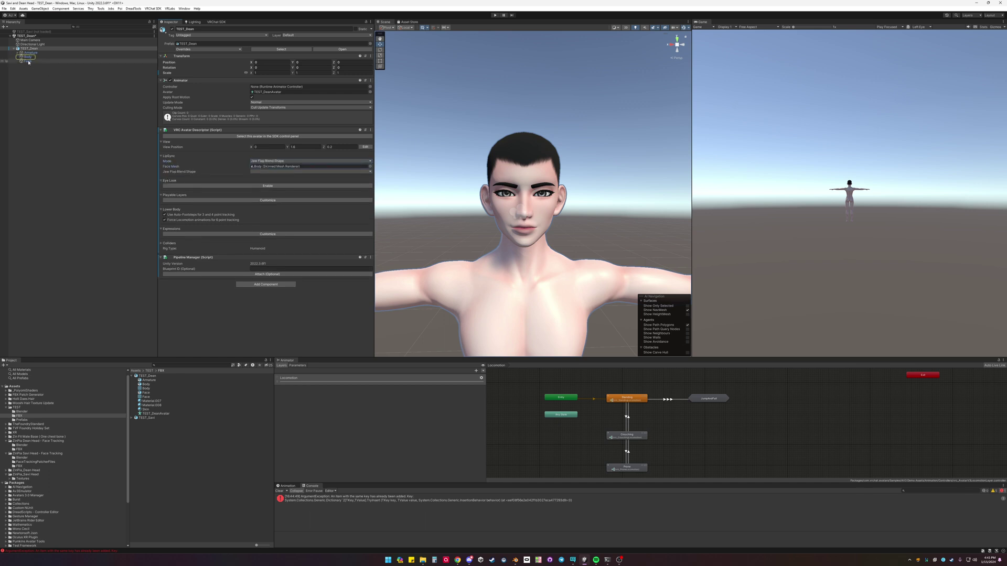
left_click_drag(288, 169, 286, 169)
left_click(272, 171)
left_click(272, 169)
left_click(272, 160)
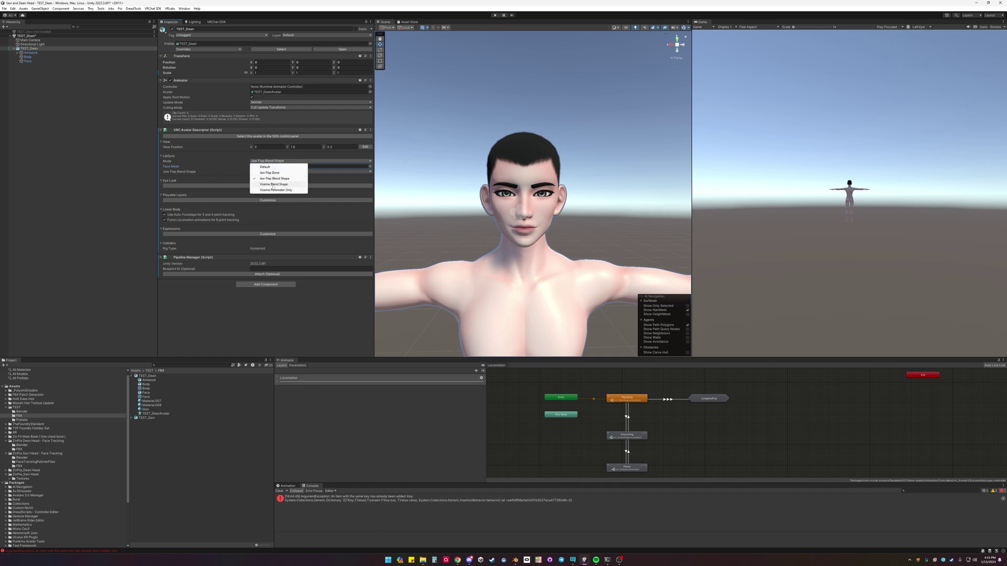
left_click(273, 185)
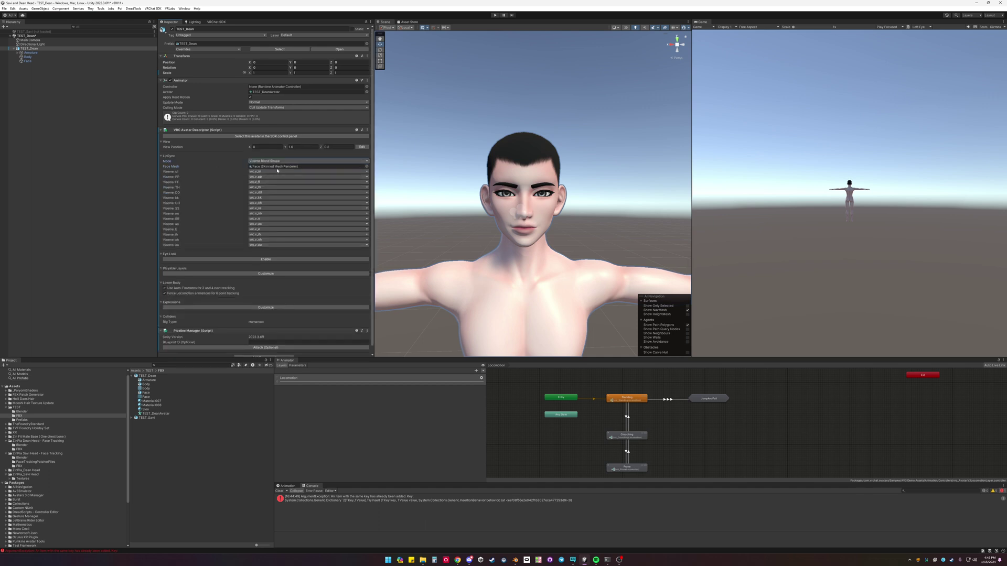
- Expand Armature through Hips, Spine, Chest, Neck and Head to reveal the eye bones
scroll(207, 216, "down", 1)
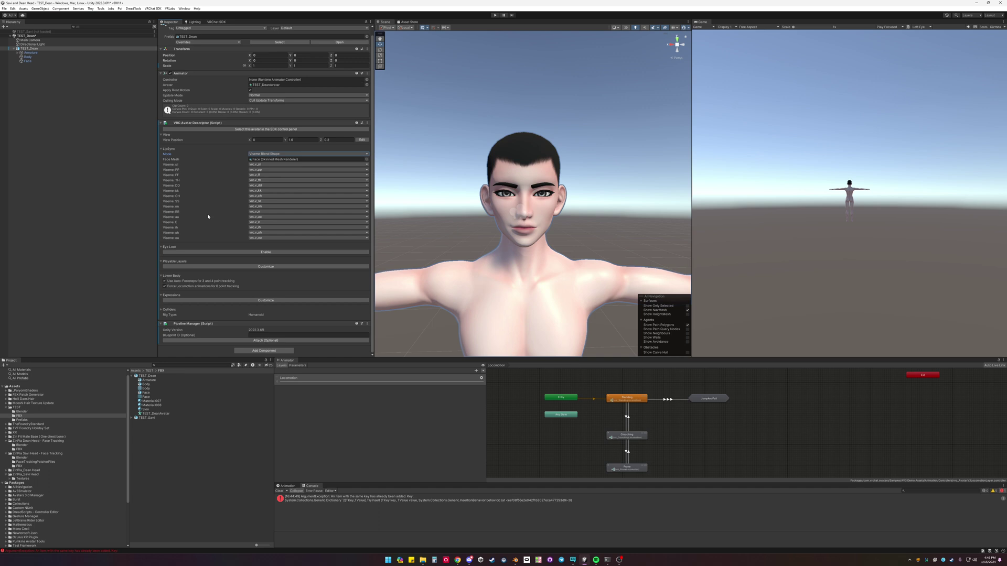
left_click(16, 53)
left_click(18, 53)
left_click(21, 57)
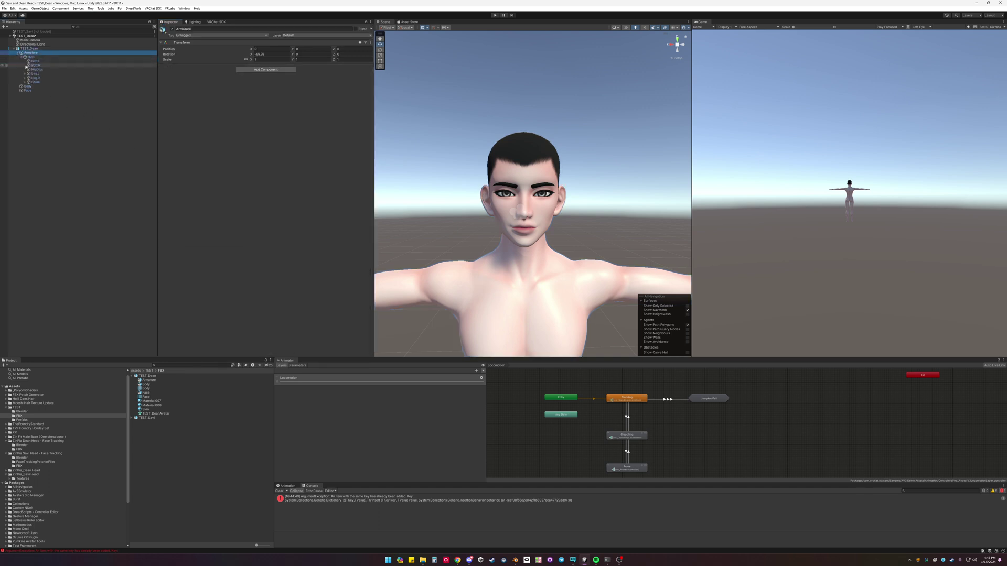
left_click(25, 81)
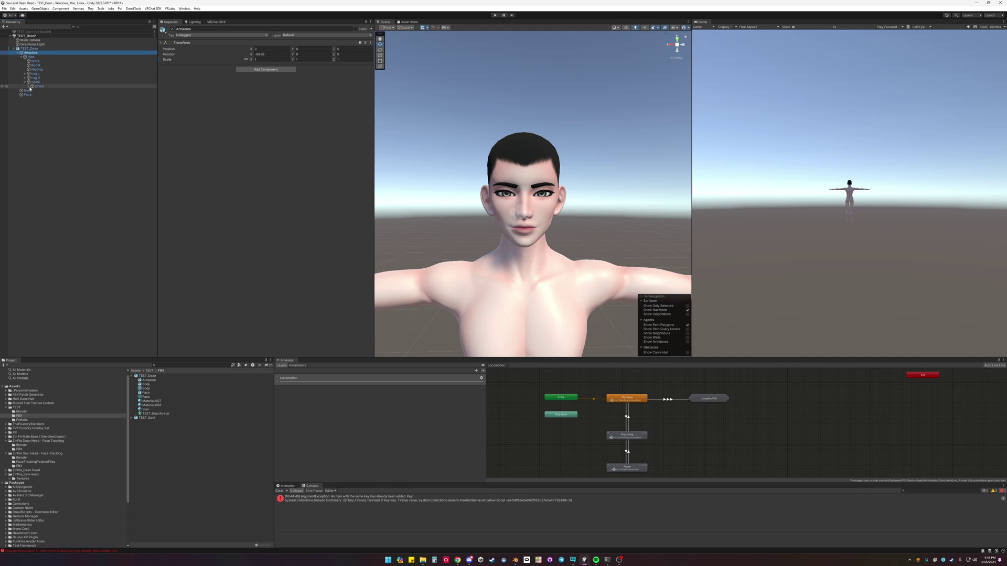
left_click(29, 86)
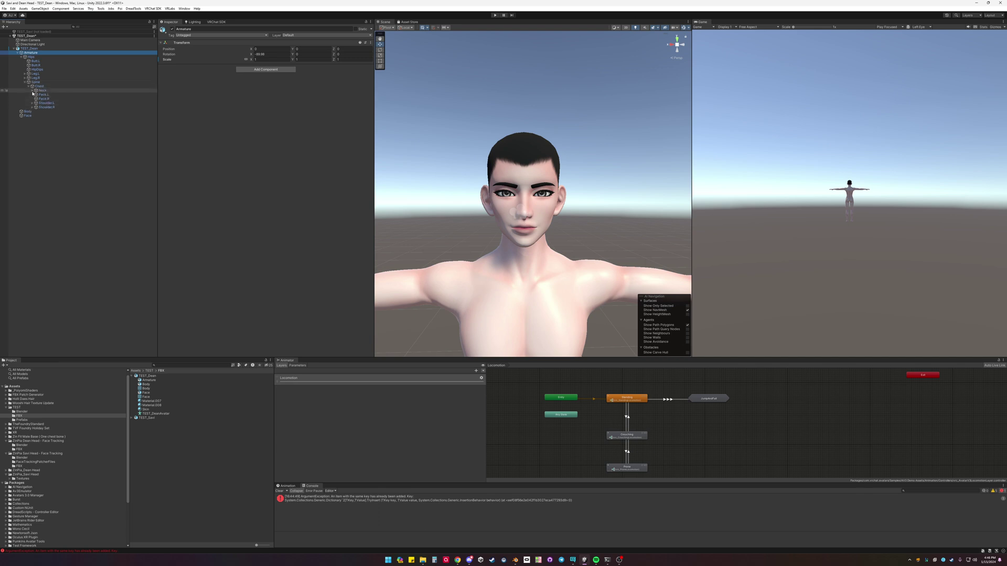
left_click(32, 91)
left_click(38, 95)
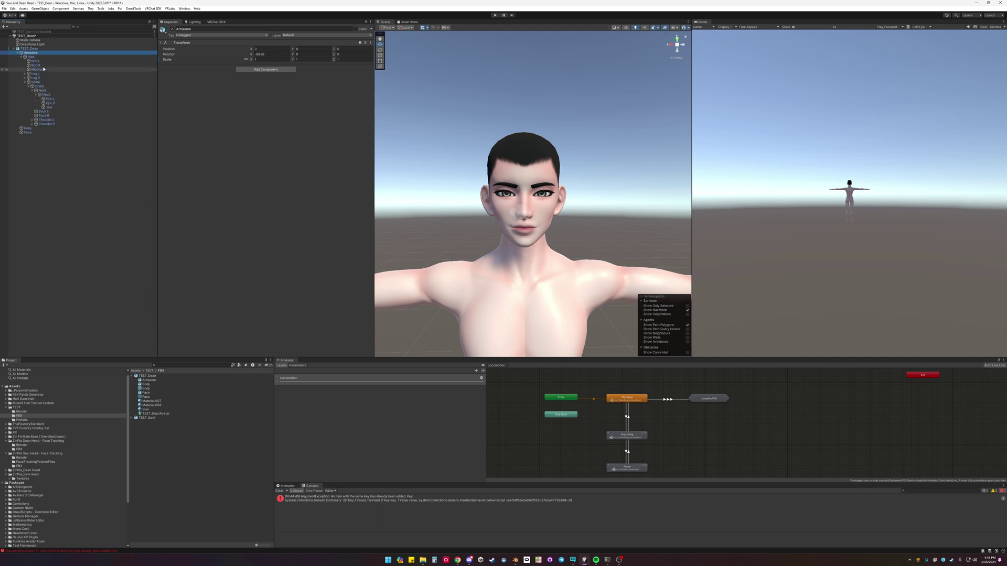
- Assign Eye_L and Eye_R as the descriptor's left and right eye bones
left_click(30, 49)
scroll(237, 162, "down", 5)
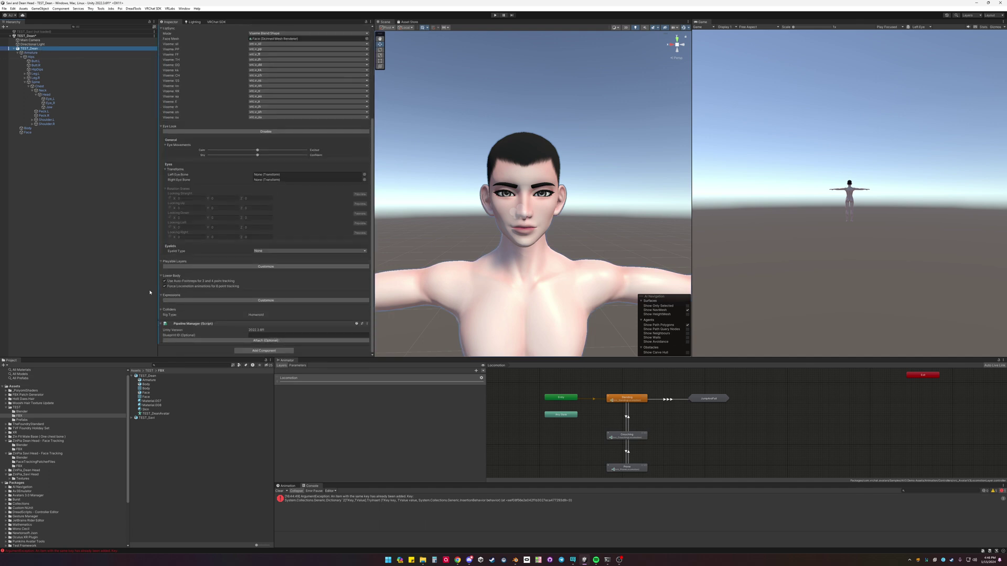
left_click_drag(49, 98, 293, 174)
left_click_drag(50, 103, 302, 179)
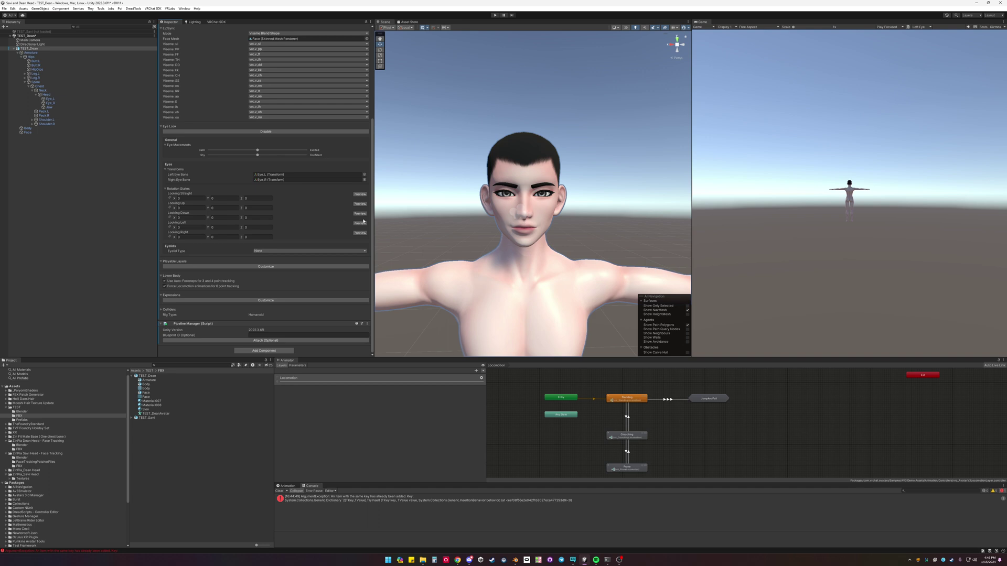
- Preview the straight and looking-up eye poses and make Looking Up X negative
left_click(361, 195)
left_click(361, 204)
left_click_drag(507, 204, 506, 189)
left_click(187, 209)
type("-3")
- Set Looking Down X to 30 and Looking Left Y to -30, then edit Looking Right
left_click(359, 214)
left_click_drag(507, 202, 506, 215)
left_click(194, 217)
type("30")
left_click(191, 228)
left_click(360, 223)
left_click_drag(506, 195, 524, 195)
left_click(225, 227)
type("-30")
left_click(225, 237)
- Enter 30 for Looking Right Y, switch Eyelid Type to Blendshapes, and use the Face mesh
type("30")
left_click(273, 251)
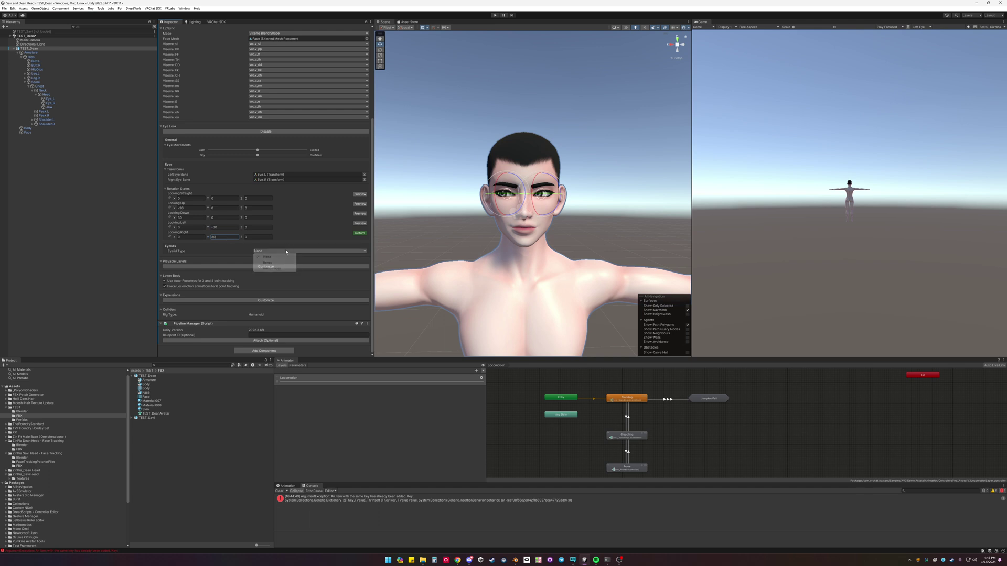
left_click(273, 267)
left_click_drag(28, 132, 304, 259)
- Assign BLINK, Looking up and Looking Down as the blink, look-up and look-down blendshape states
left_click(280, 275)
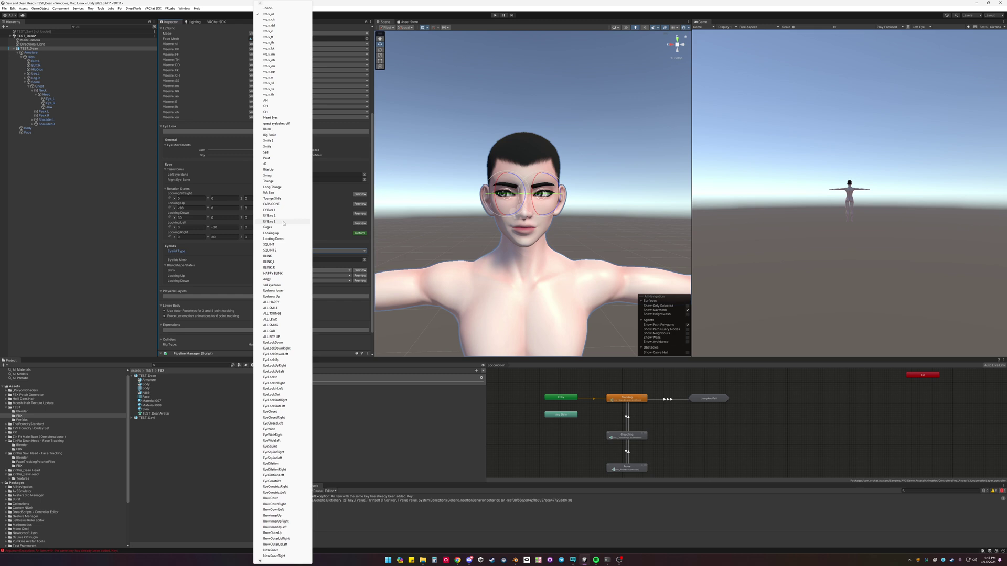
left_click(278, 256)
left_click(280, 276)
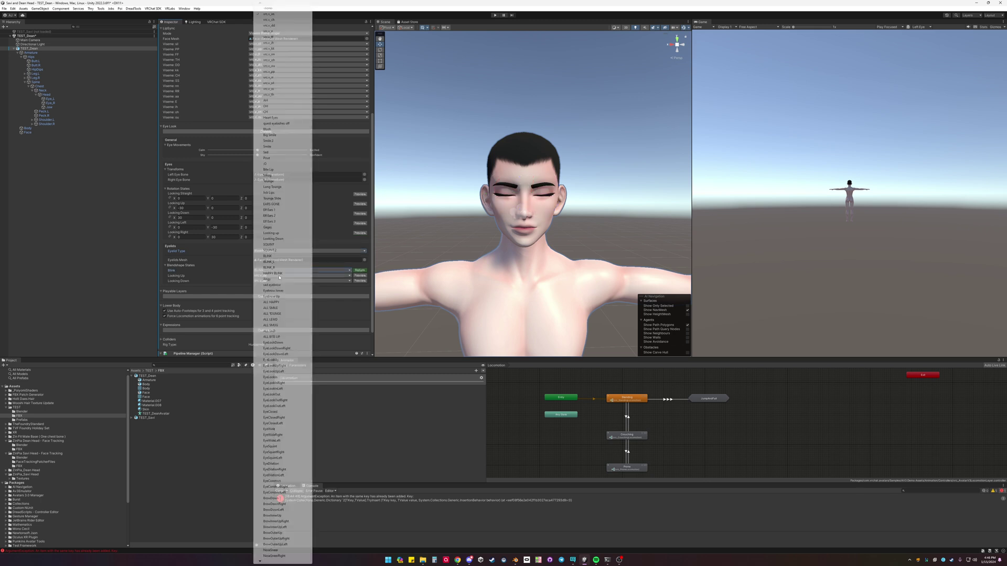
left_click(278, 233)
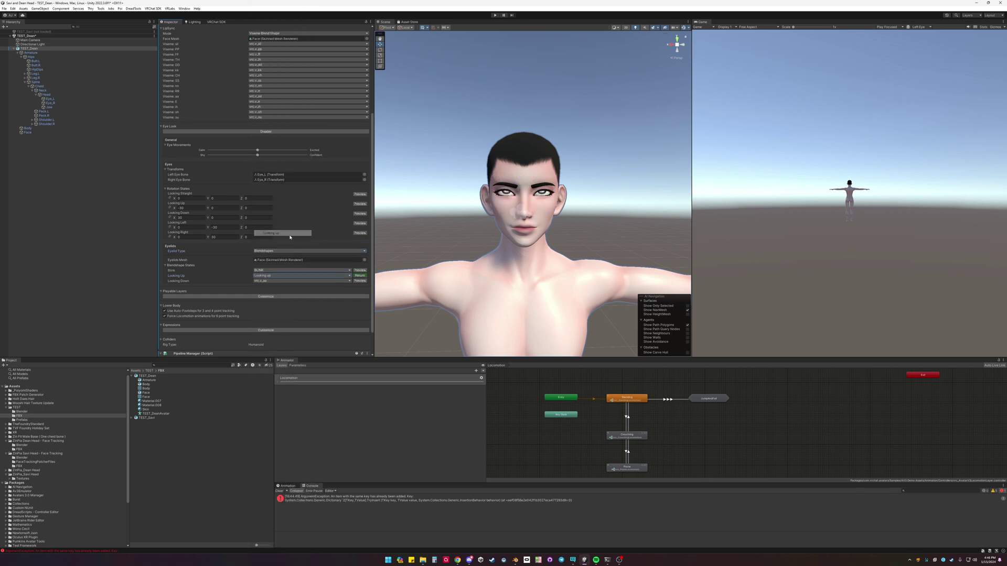
left_click(295, 281)
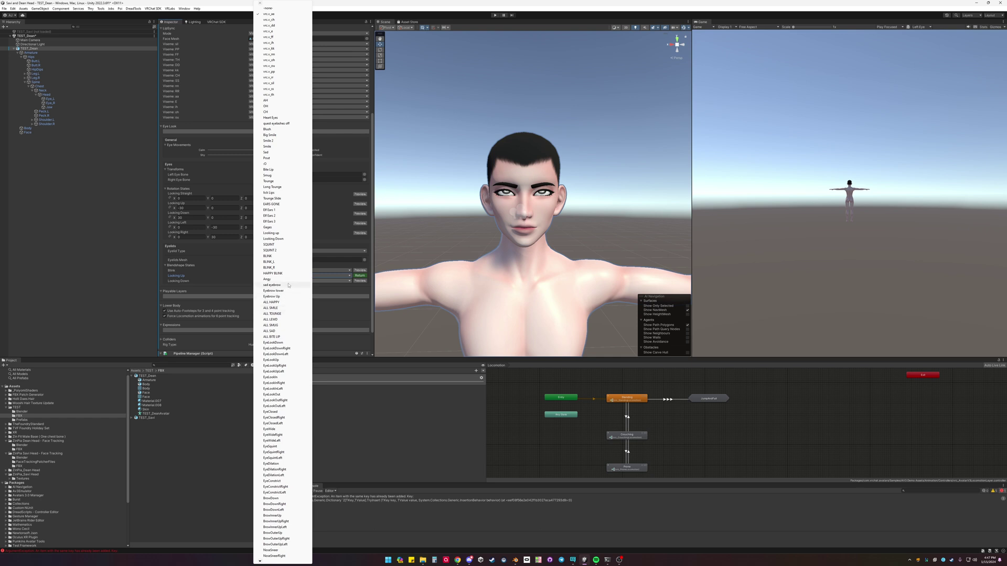
left_click(288, 240)
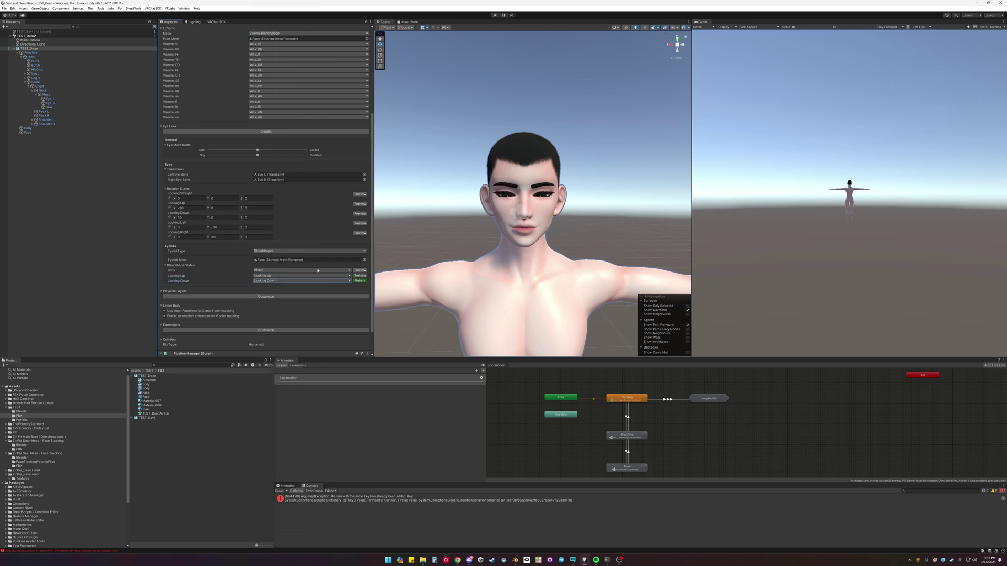
- Stop the eyelid preview and place the VRCFury - Face Tracking - UE Blendshapes prefab into the Hierarchy
left_click(355, 282)
scroll(240, 295, "down", 1)
scroll(240, 295, "down", 1)
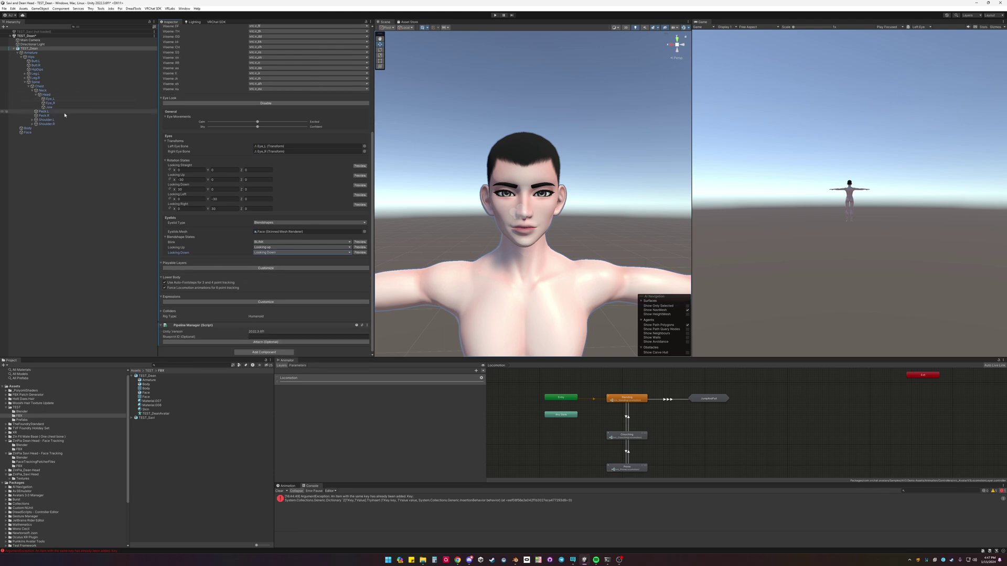
scroll(43, 449, "down", 3)
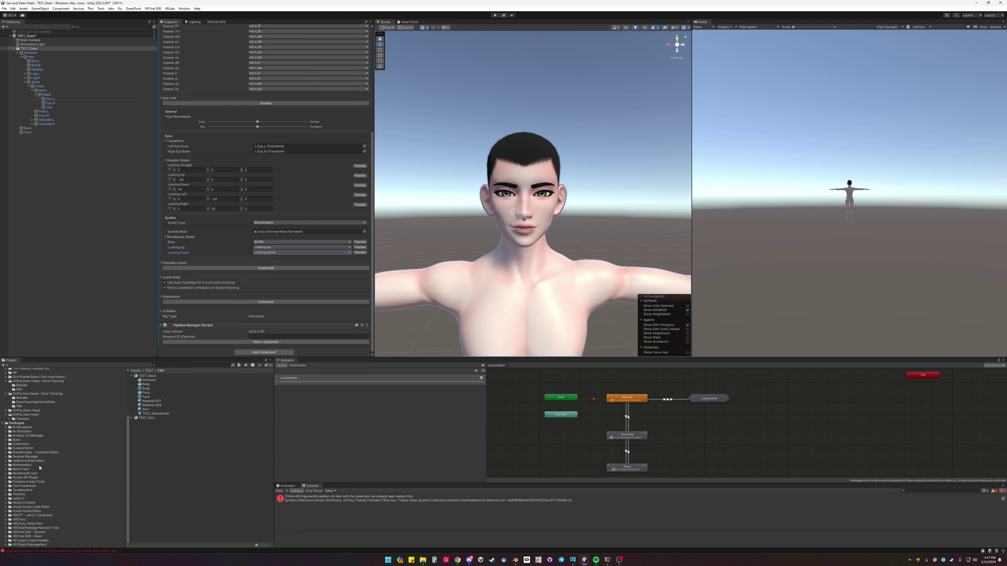
left_click(4, 515)
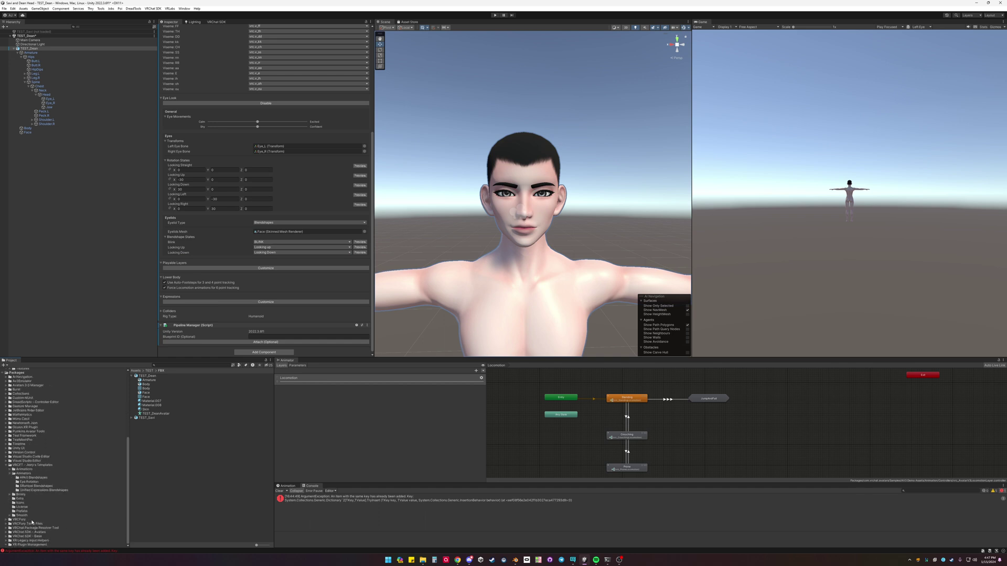
left_click(24, 511)
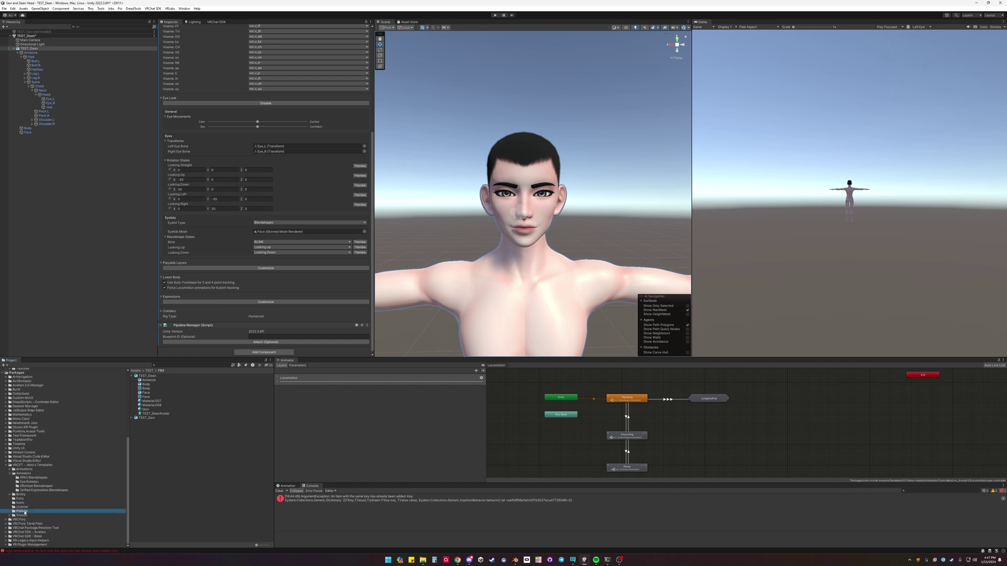
left_click(194, 386)
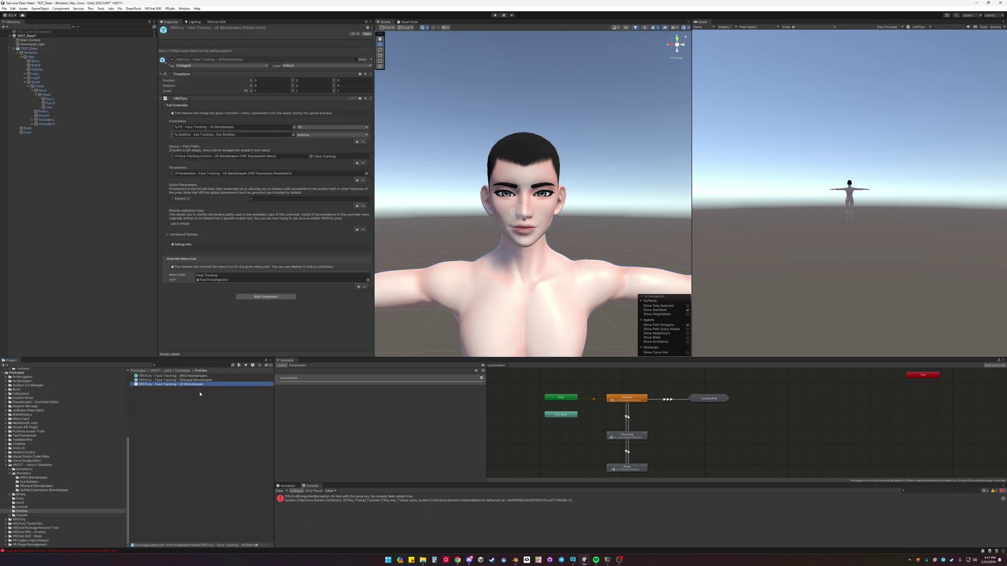
left_click_drag(201, 387, 29, 51)
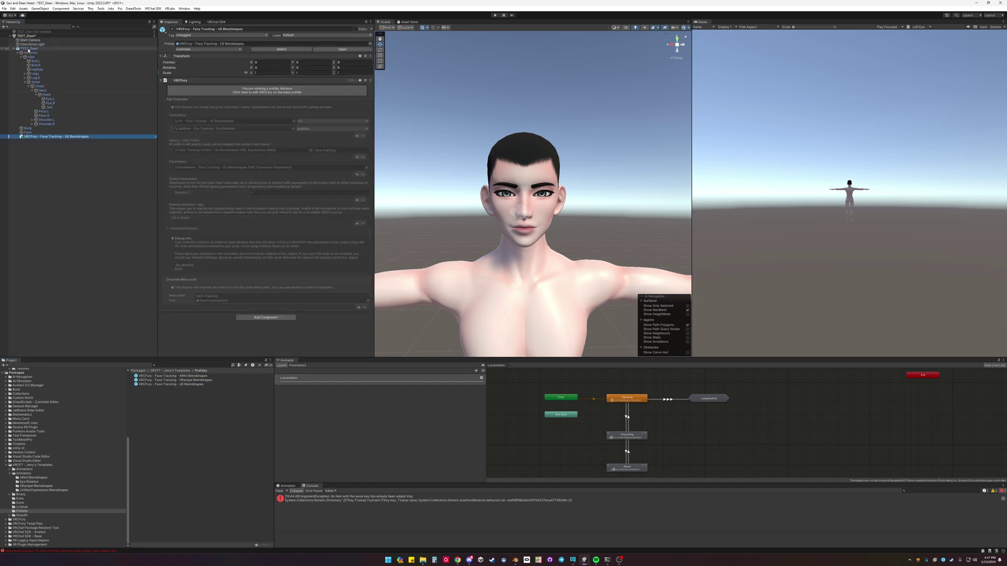
- Unpack the face-tracking prefab via Prefab > Unpack and reselect the template object
right_click(58, 137)
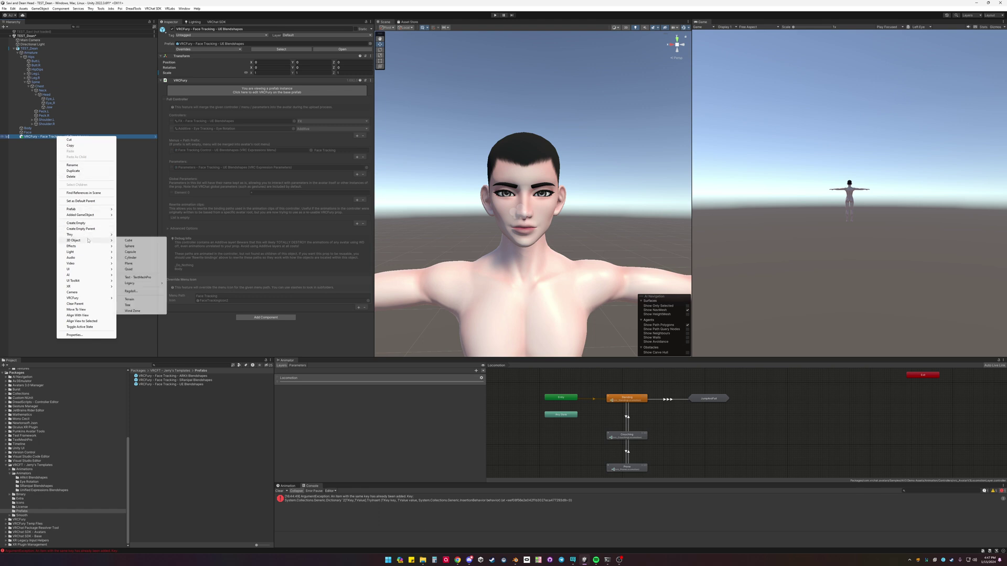
mouse_move(89, 235)
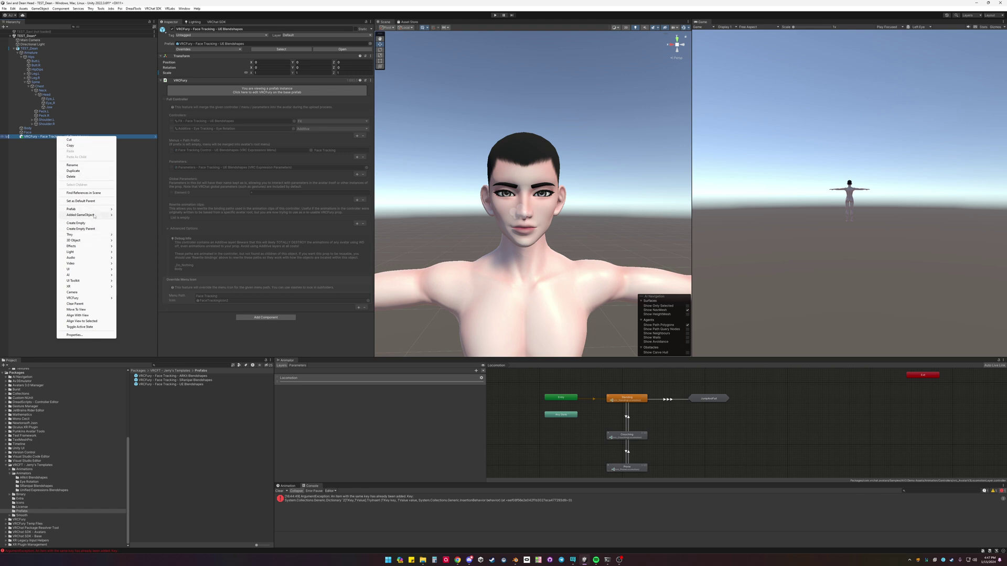
mouse_move(107, 211)
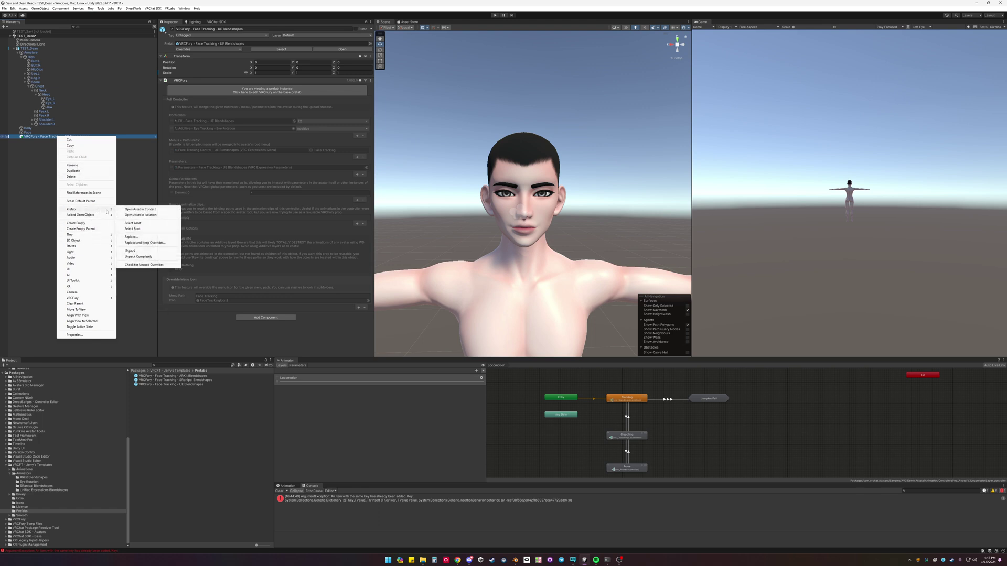
left_click(131, 250)
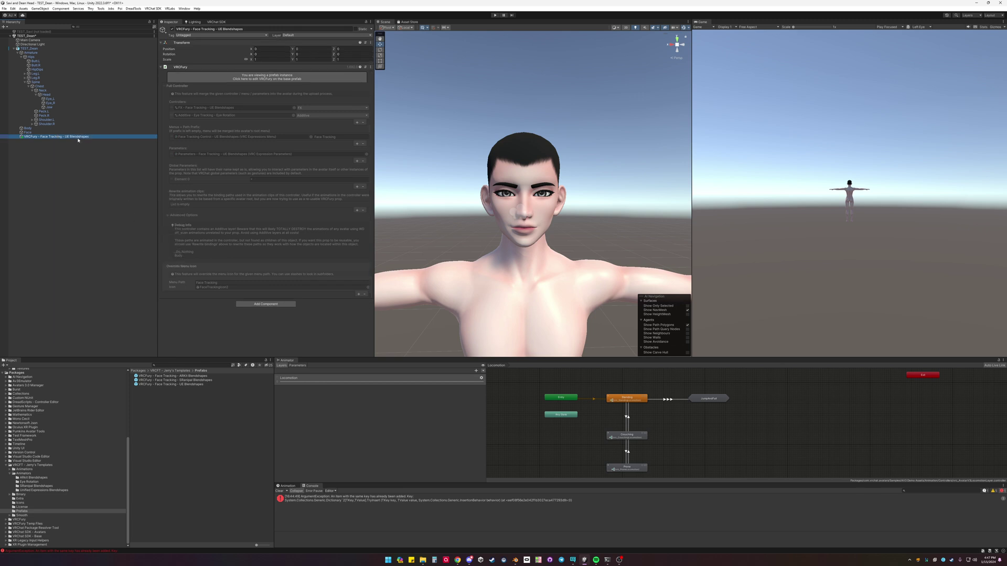
key("F2")
left_click(81, 169)
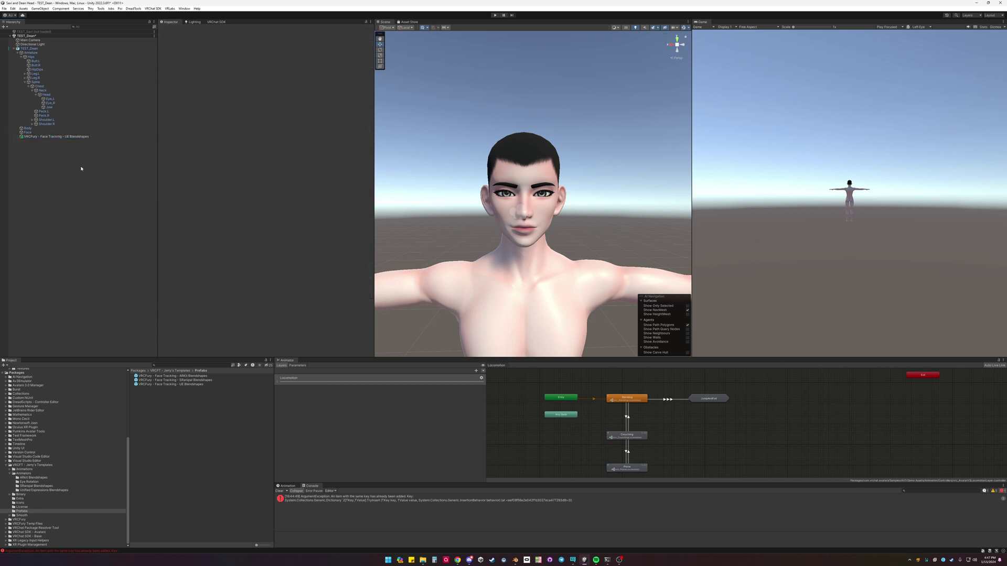
left_click(72, 136)
- Unpack the face-tracking template prefab from its context menu, then undo with Ctrl+Z
right_click(76, 136)
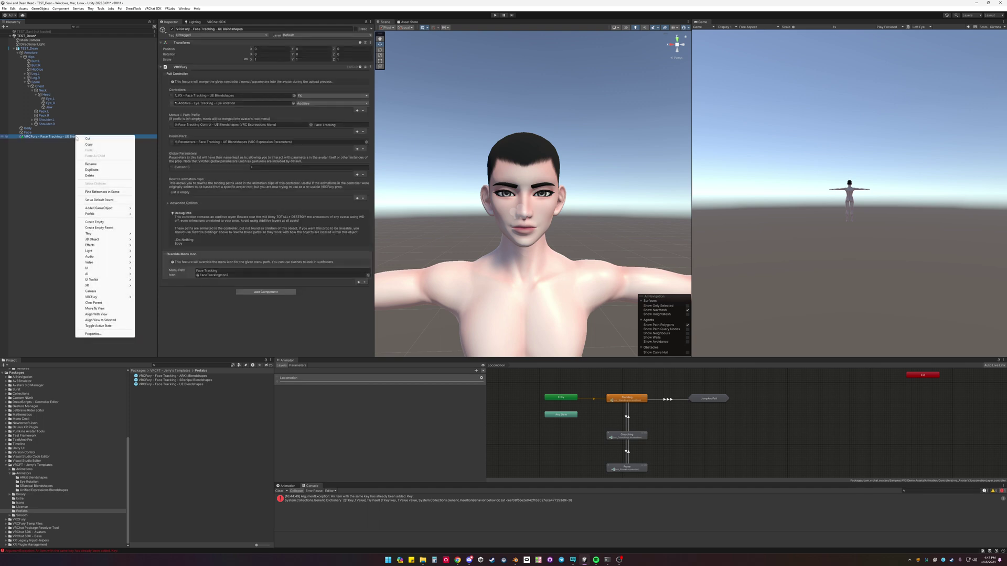
left_click(90, 176)
key("ctrl+z")
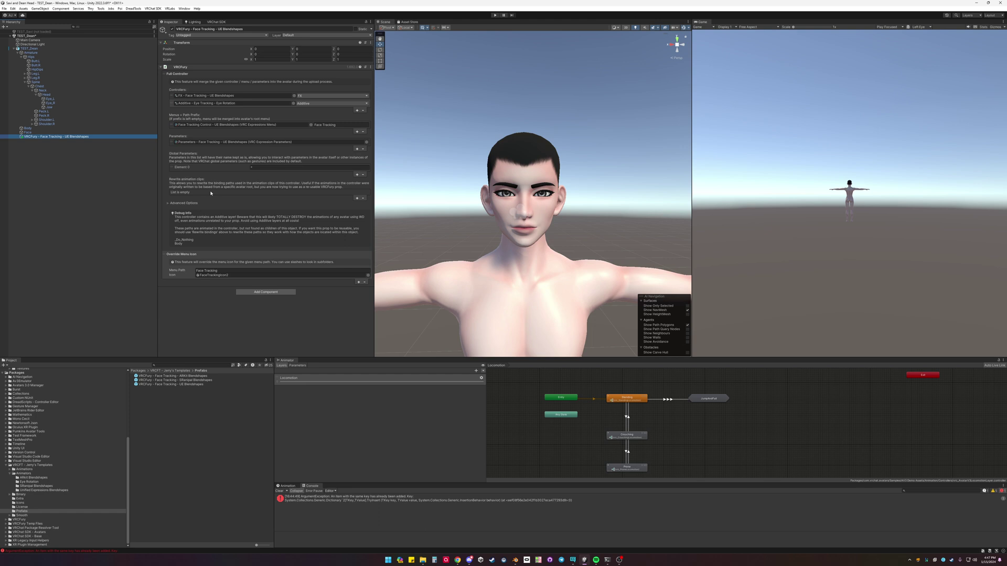
- Add a Rewrite animation clips rule replacing the path prefix Body with Face
left_click(357, 199)
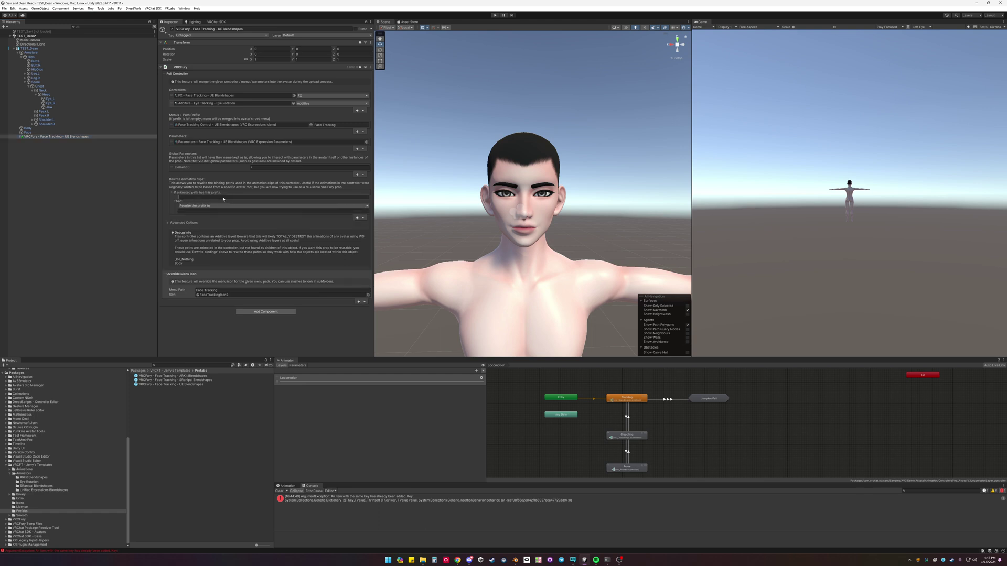
left_click(220, 201)
type("Body")
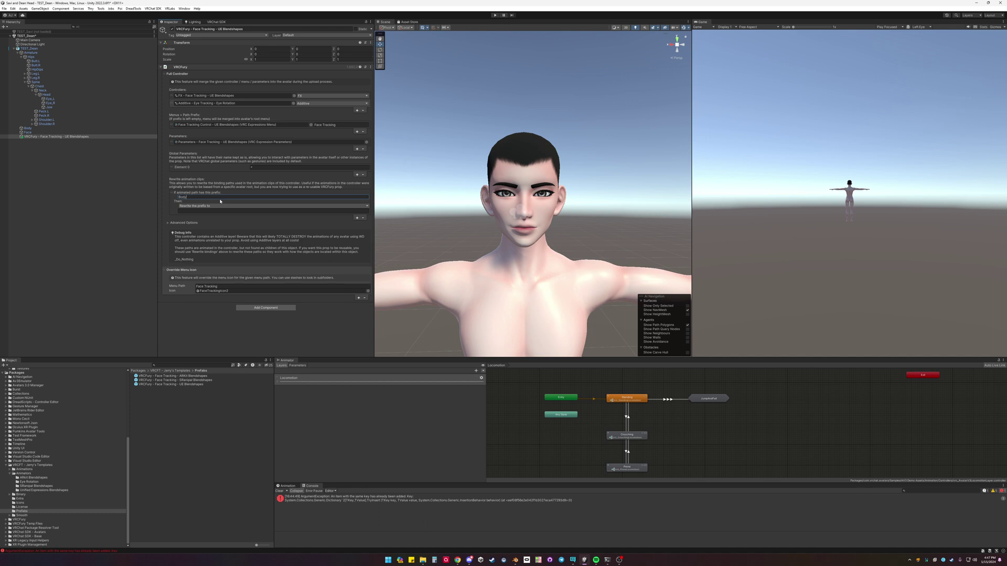
left_click(199, 211)
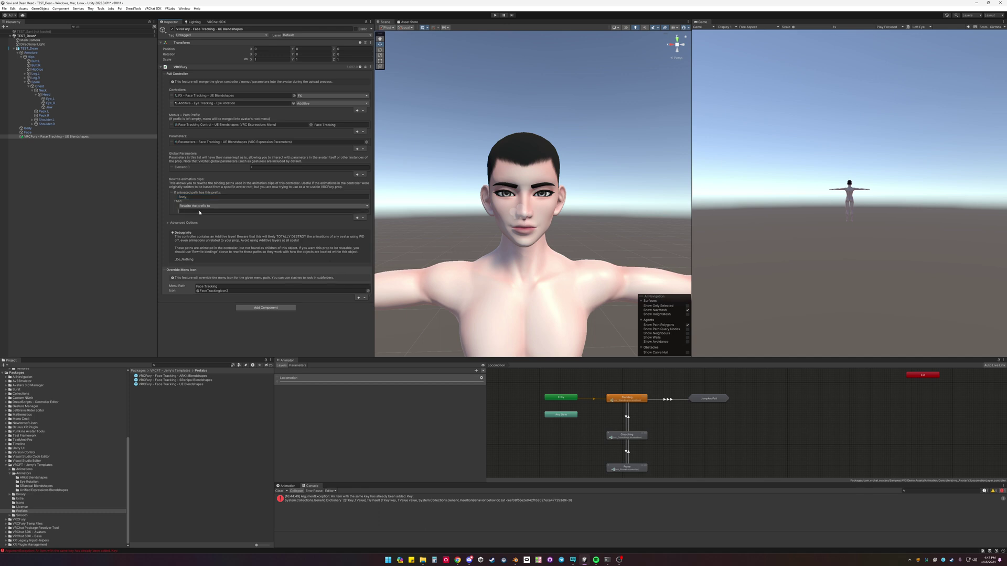
type("Face")
left_click(224, 235)
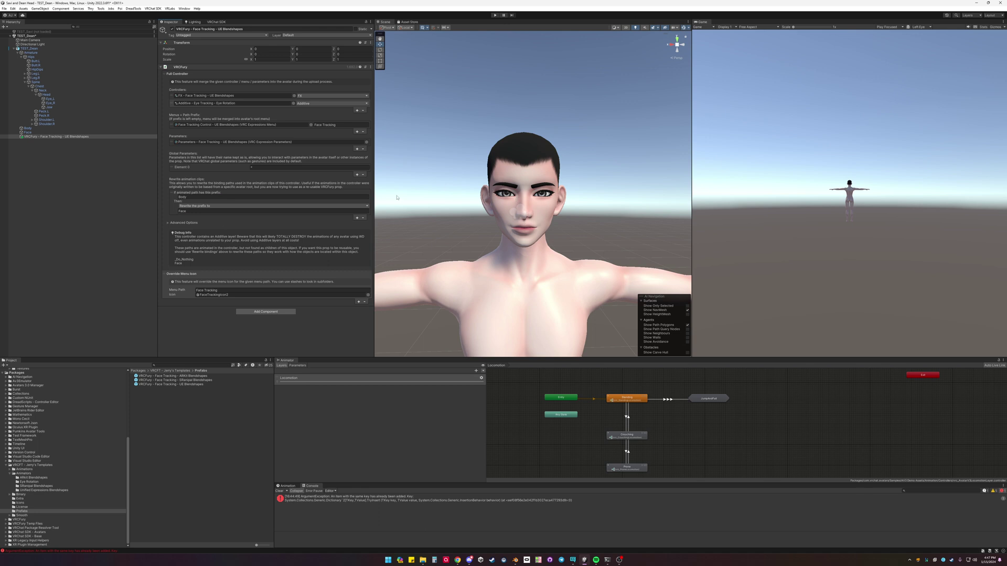
- Save the TEST_Dean scene and enter Play mode
right_click(42, 36)
left_click(57, 47)
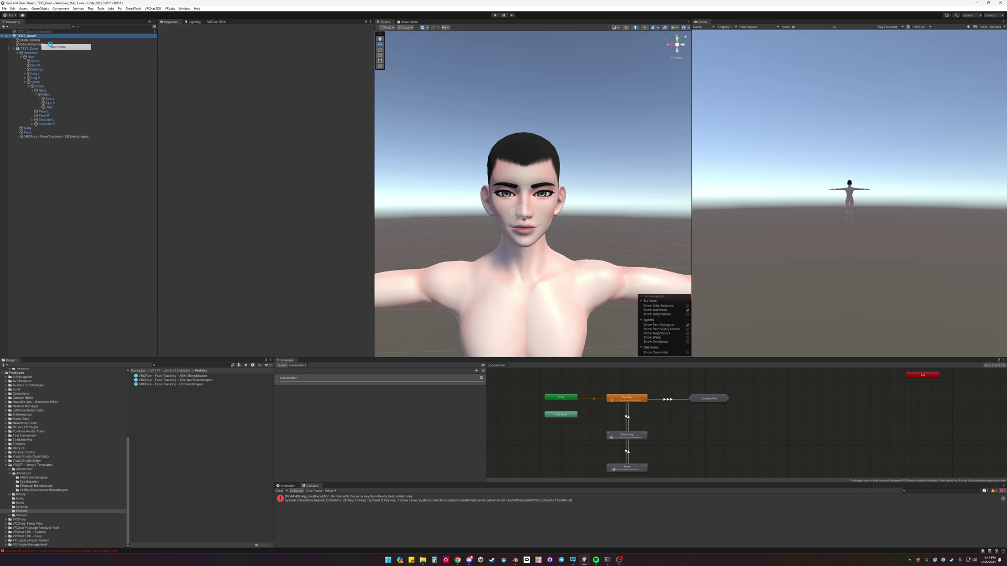
left_click(494, 15)
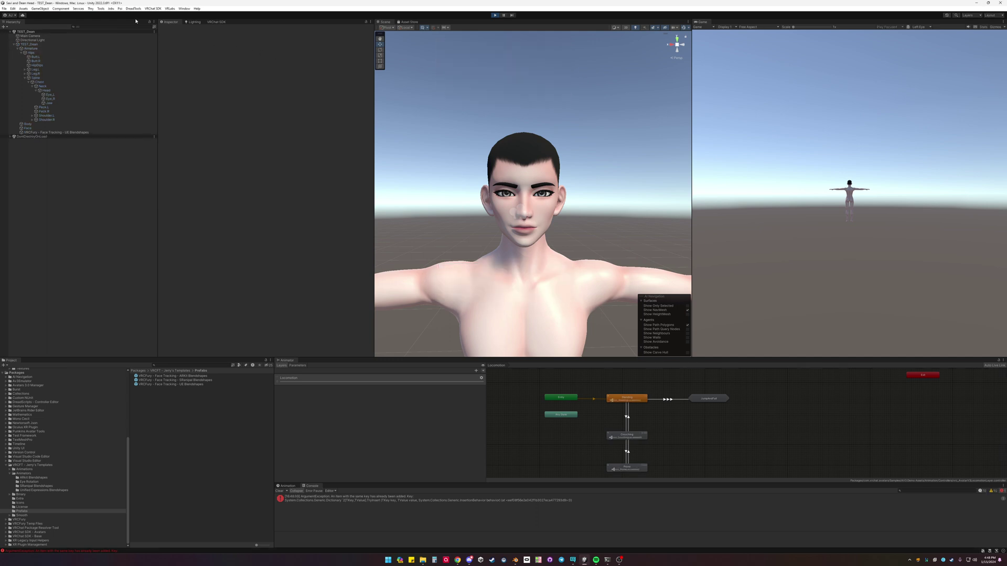
- Add the Avatars 3.0 Emulator, select TEST_Dean, and open its Face Tracking submenu
left_click(102, 9)
mouse_move(129, 31)
left_click(178, 30)
left_click(29, 44)
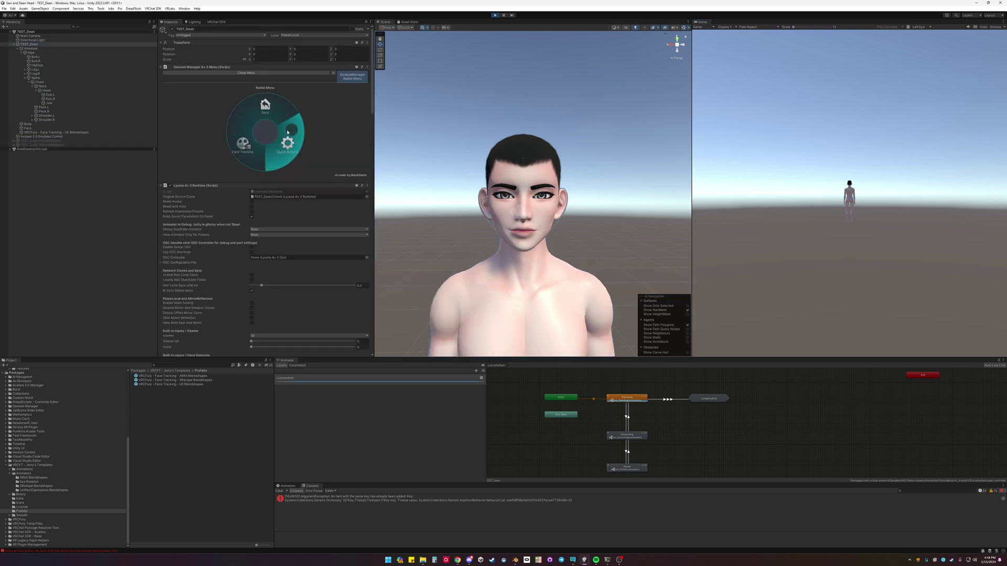
left_click(246, 143)
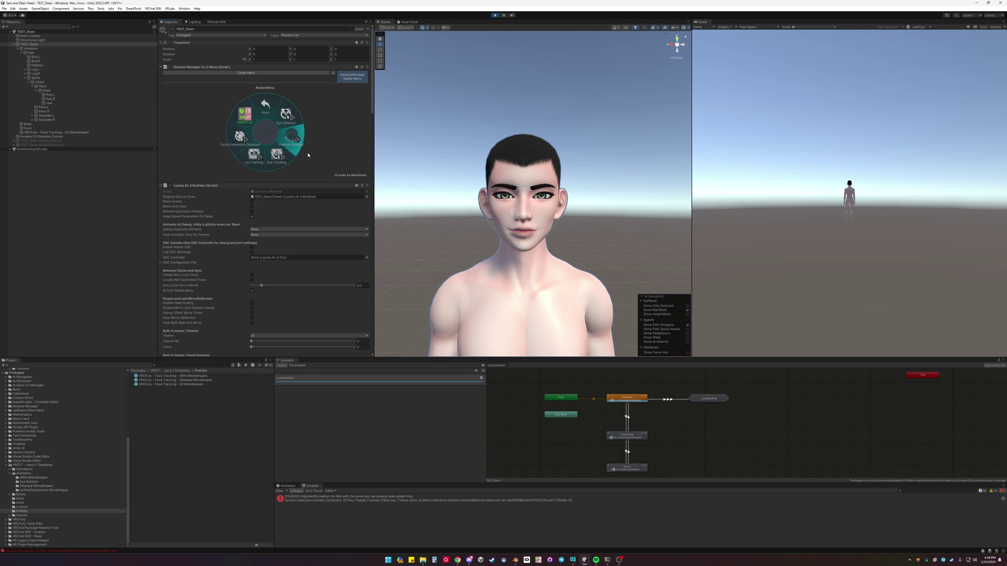
- Show the float inputs and drag the FT/v2 eye and eyelid sliders to move the eyes and left eyelid
scroll(270, 204, "down", 5)
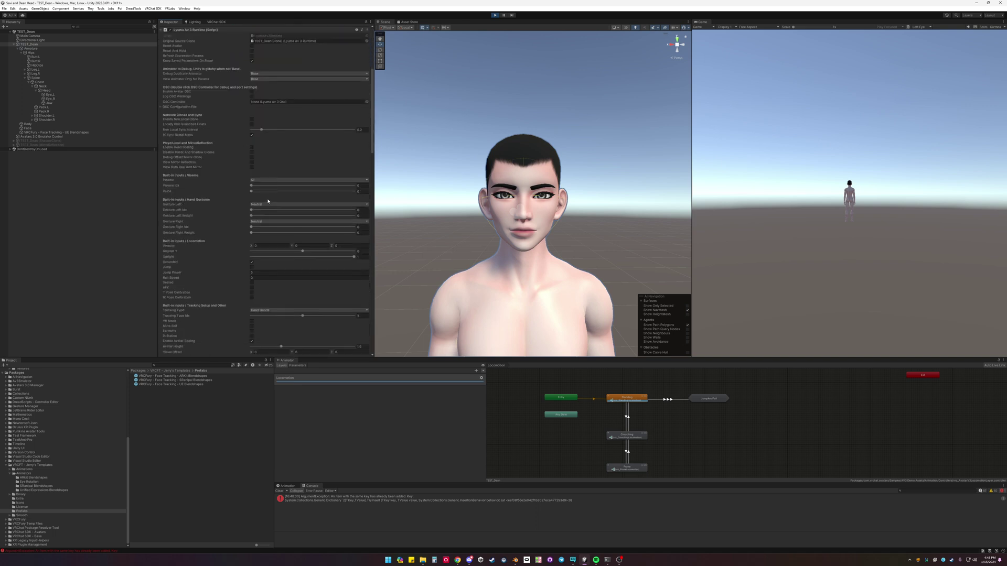
scroll(267, 201, "down", 6)
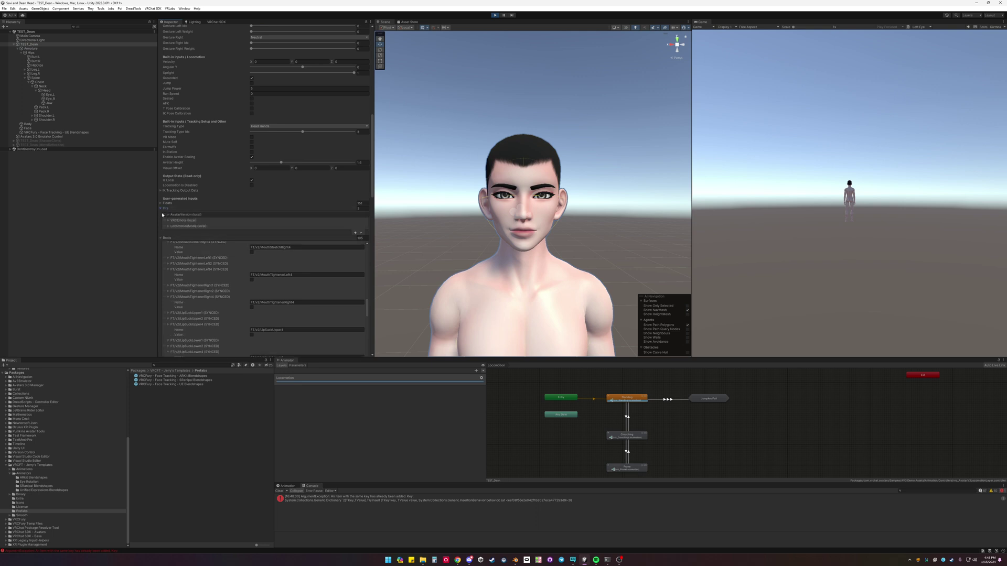
left_click(161, 214)
left_click(161, 203)
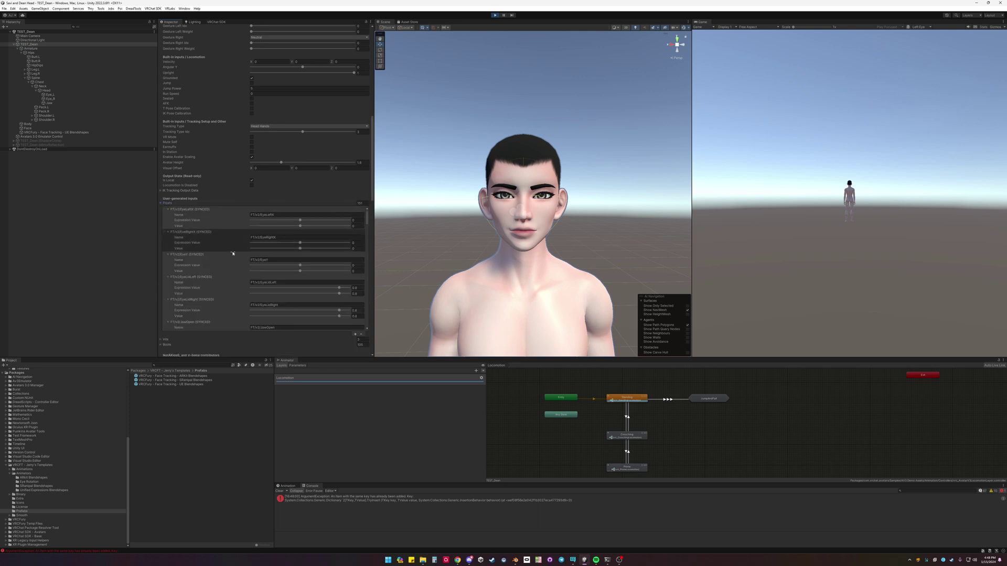
left_click_drag(302, 268, 302, 238)
left_click(302, 265)
left_click(302, 221)
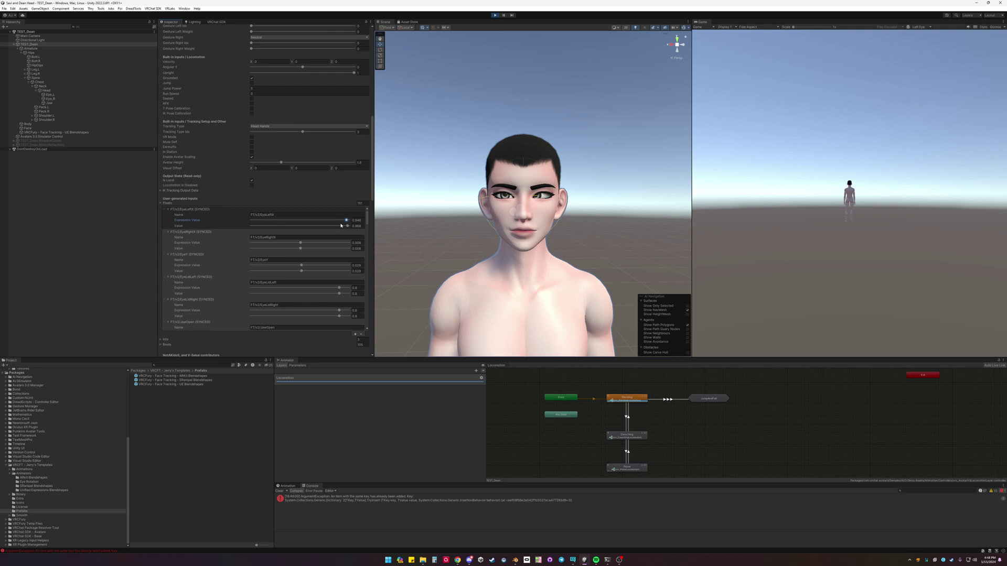
left_click_drag(341, 226, 306, 224)
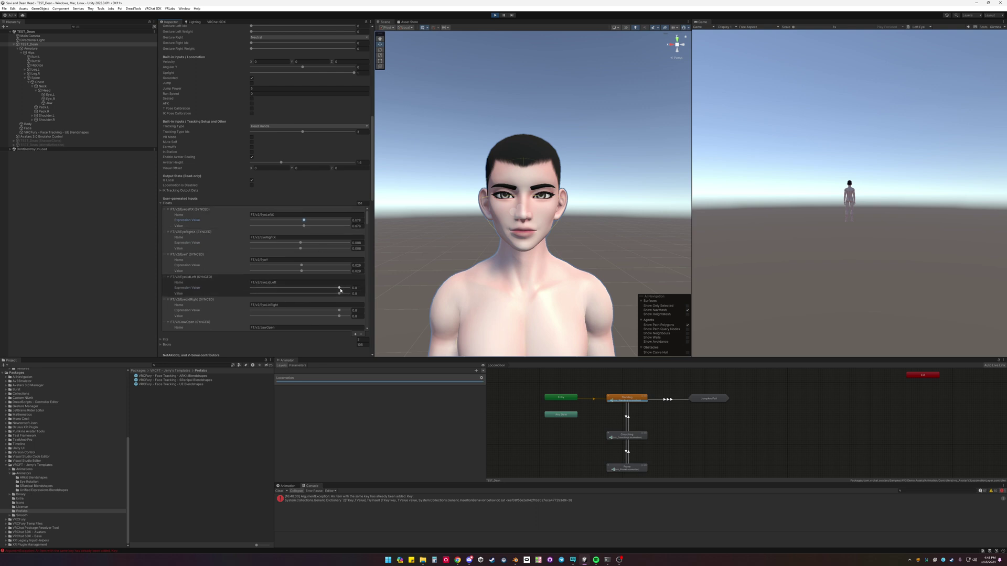
left_click_drag(340, 289, 302, 305)
- Drag FT/v2/JawOpen to close the mouth and MouthUpperUp to raise the upper lip
scroll(338, 314, "down", 2)
scroll(304, 303, "down", 2)
left_click(324, 279)
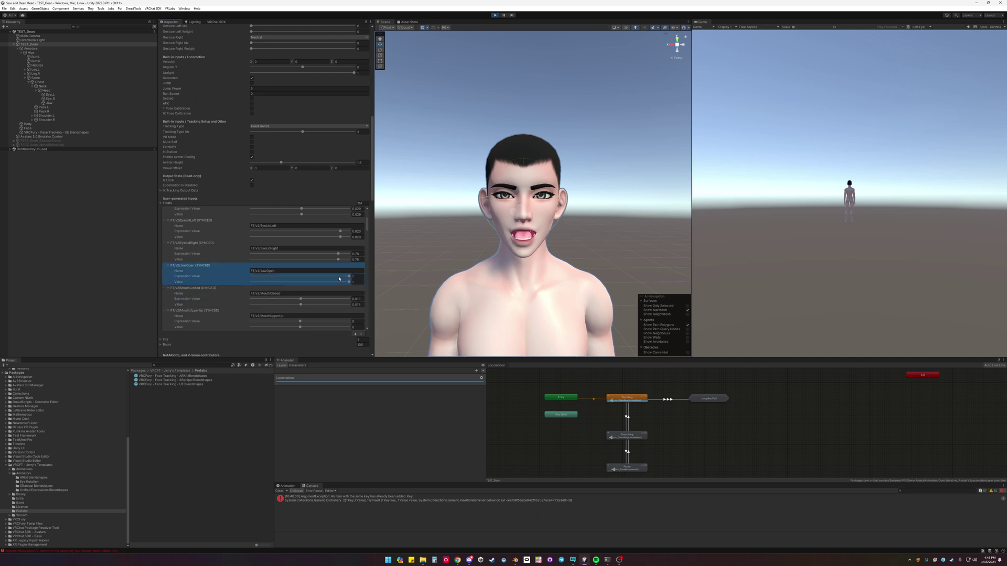
left_click_drag(349, 277, 302, 277)
mouse_move(301, 321)
left_mouse_down()
mouse_move(341, 322)
mouse_move(297, 322)
left_mouse_up()
scroll(308, 300, "down", 1)
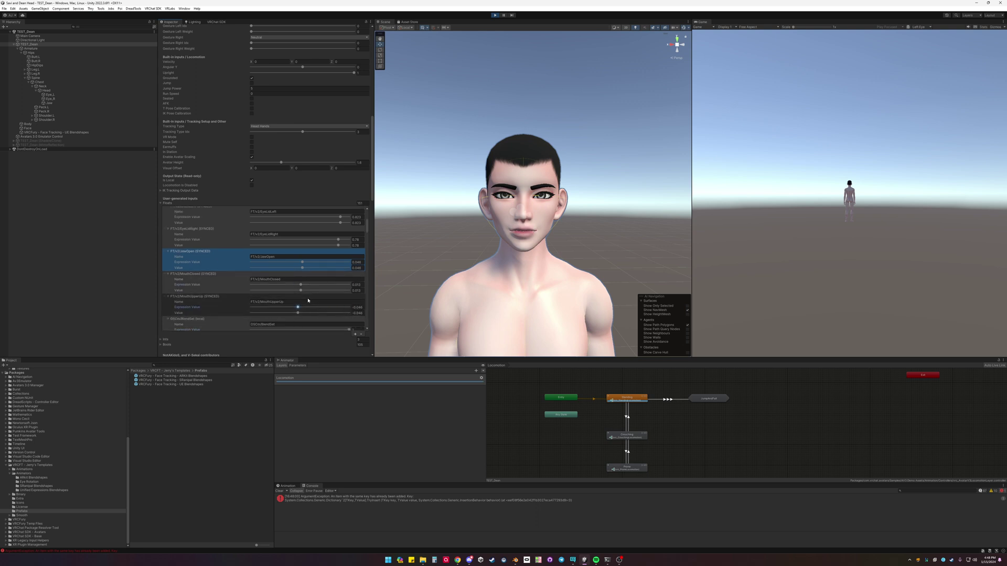
- Show the bool inputs and toggle EyeSquintLeft4, EyeSquintRight4 and MouthLowerDown4 on then off
left_click(161, 203)
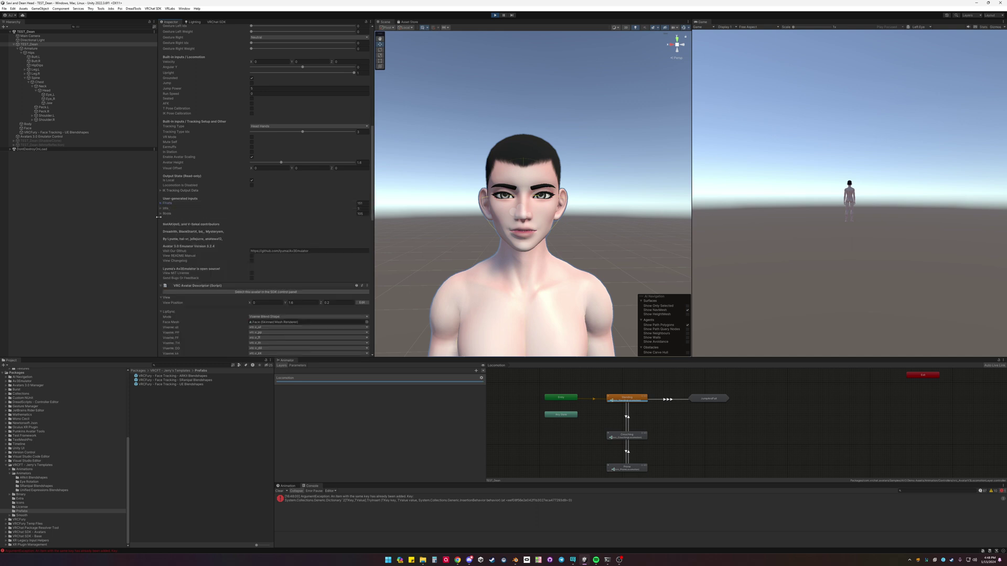
left_click(161, 214)
scroll(252, 232, "down", 5)
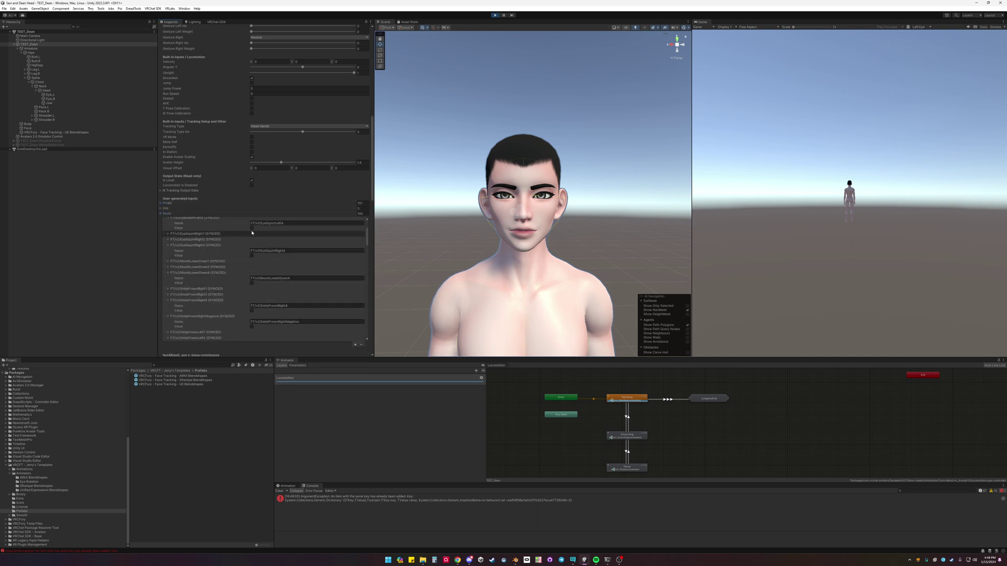
left_click(251, 228)
left_click(252, 228)
left_click(251, 256)
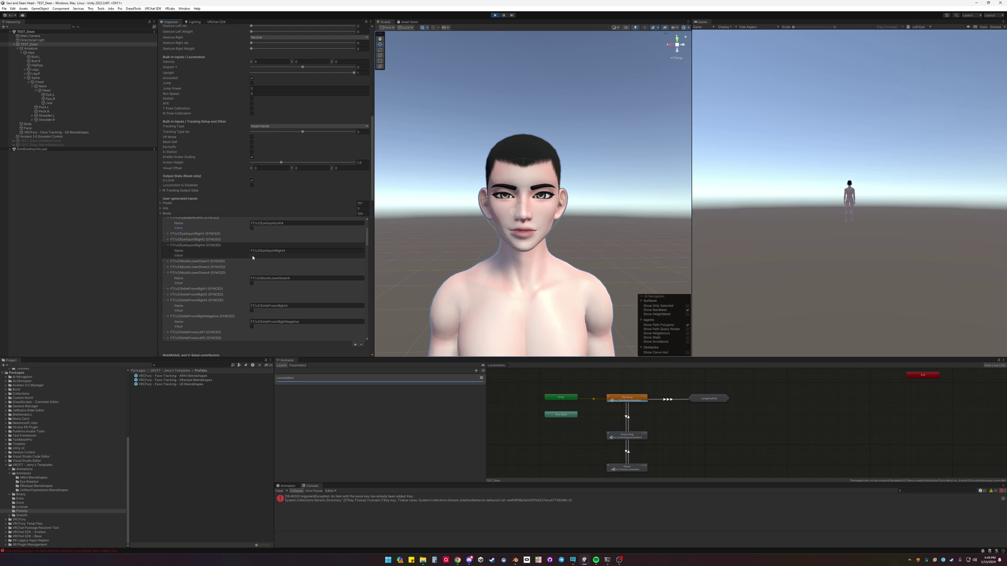
left_click(251, 256)
left_click(252, 284)
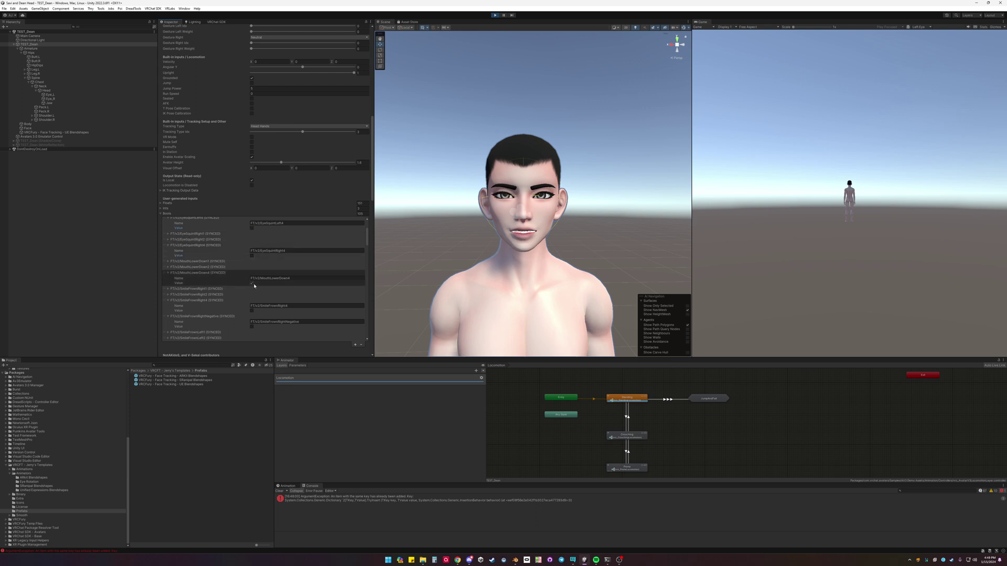
left_click(252, 283)
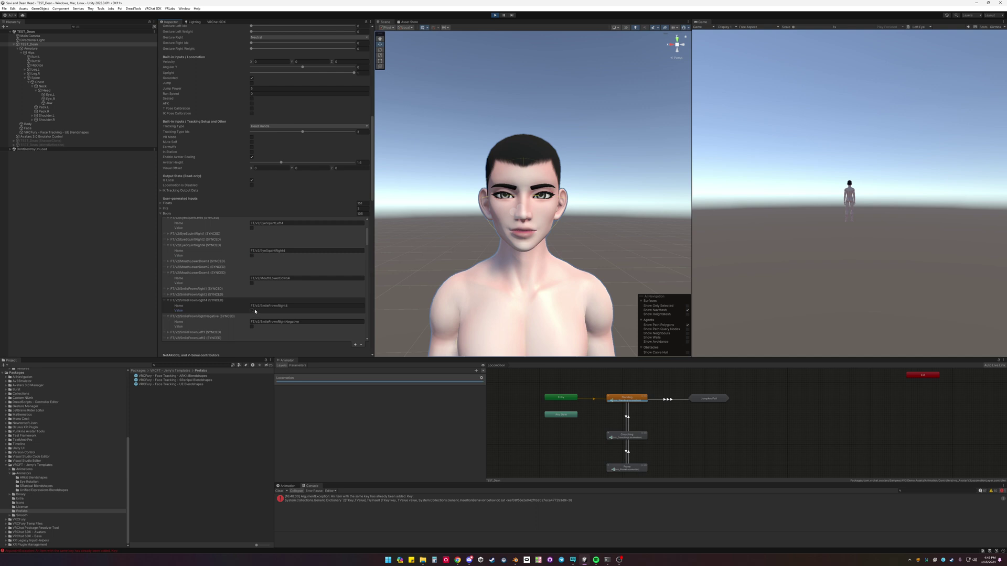
- Turn off SmileFrownLeft4, turn on SmileFrownRight4 and SmileFrownRightNegative, and turn off LipFunnel4
scroll(254, 315, "down", 2)
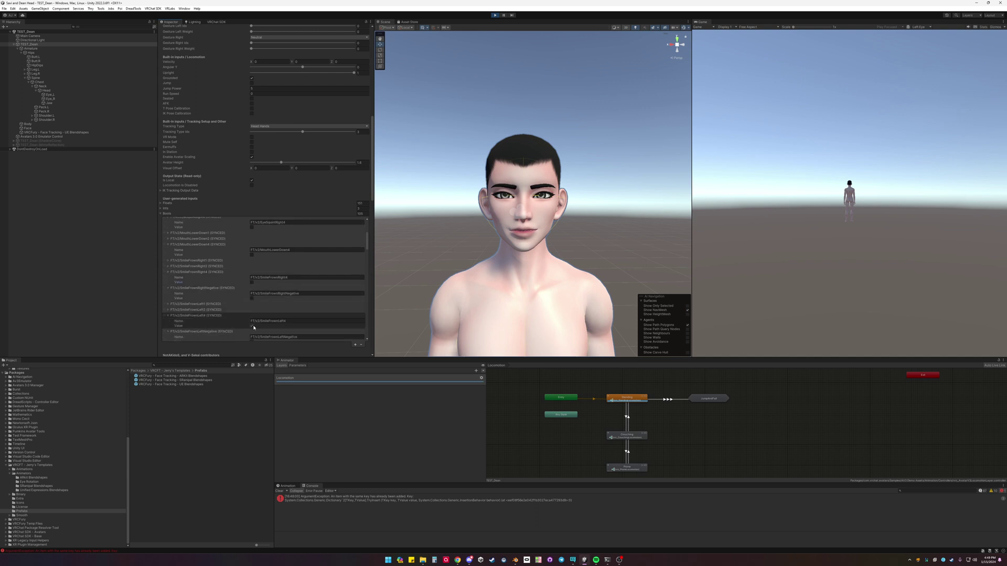
scroll(254, 328, "down", 1)
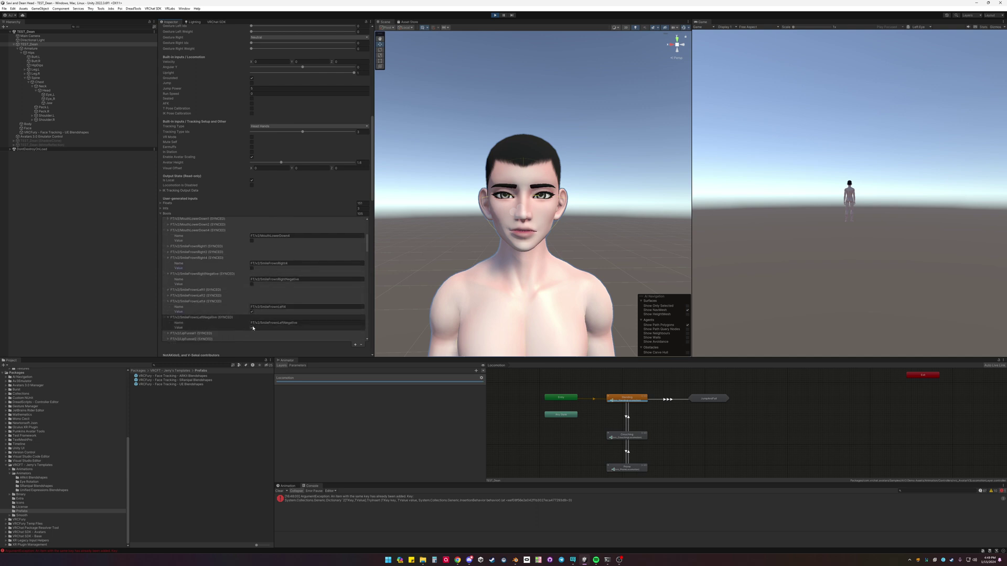
left_click(252, 311)
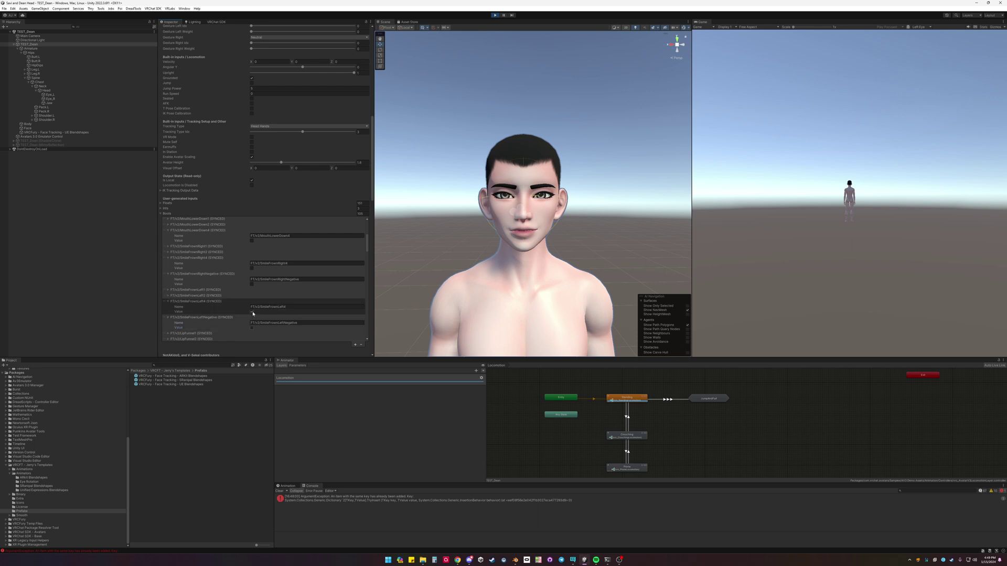
left_click(252, 268)
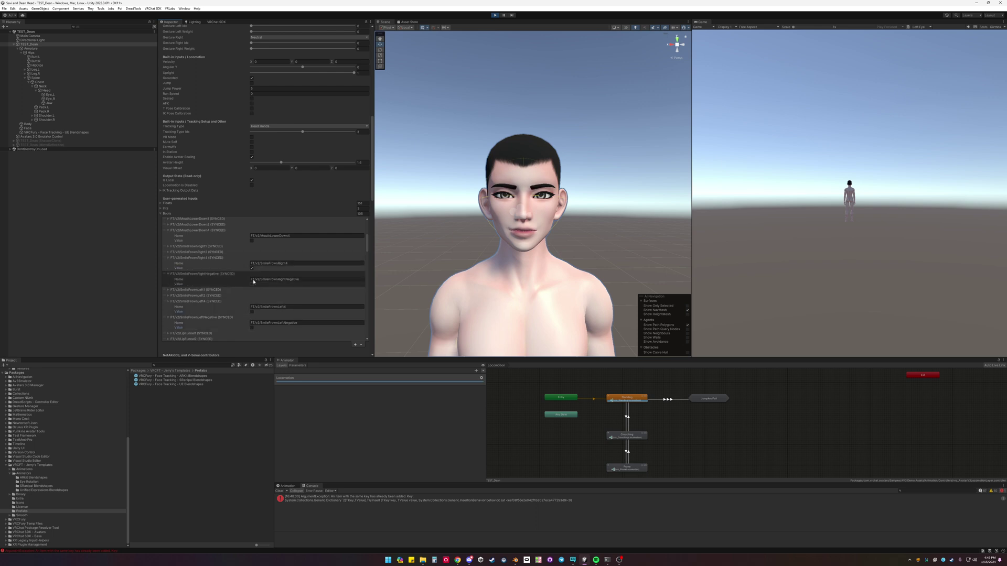
left_click(252, 284)
scroll(258, 291, "down", 1)
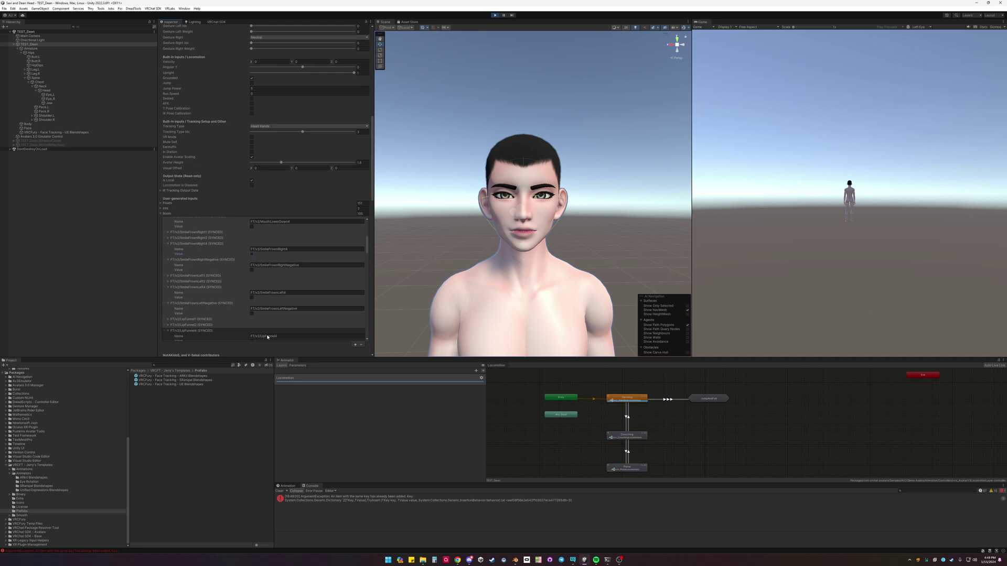
scroll(251, 317, "down", 1)
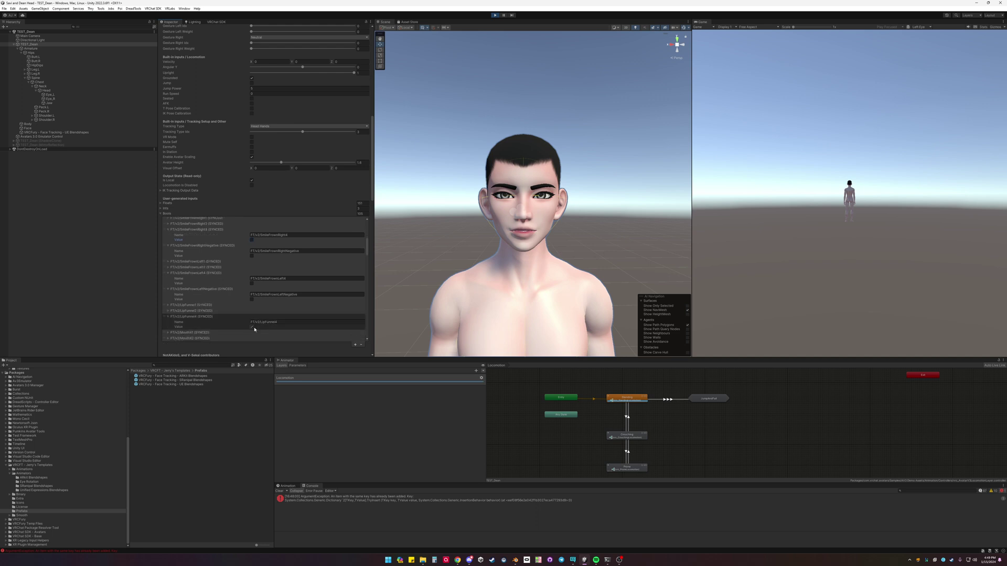
left_click(252, 327)
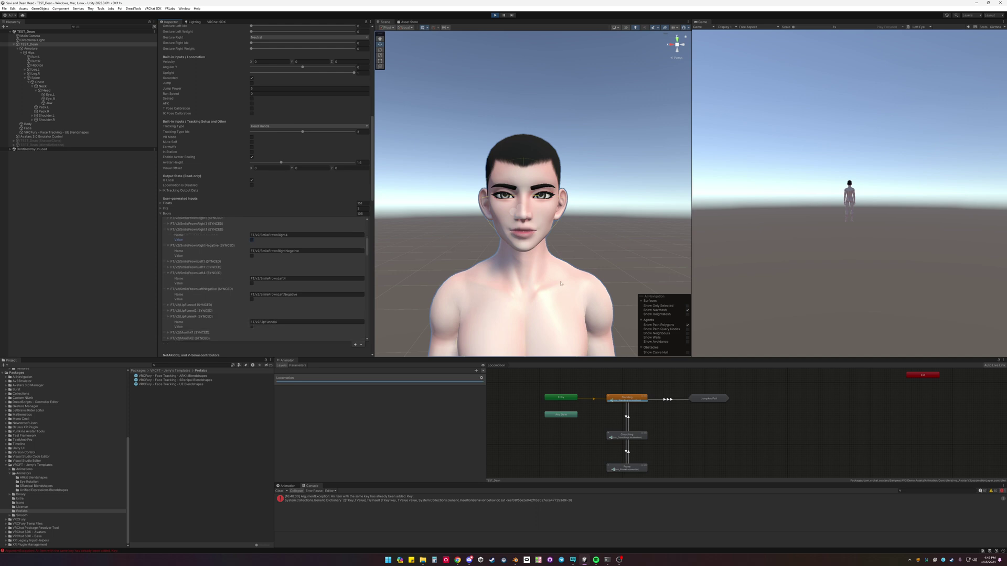